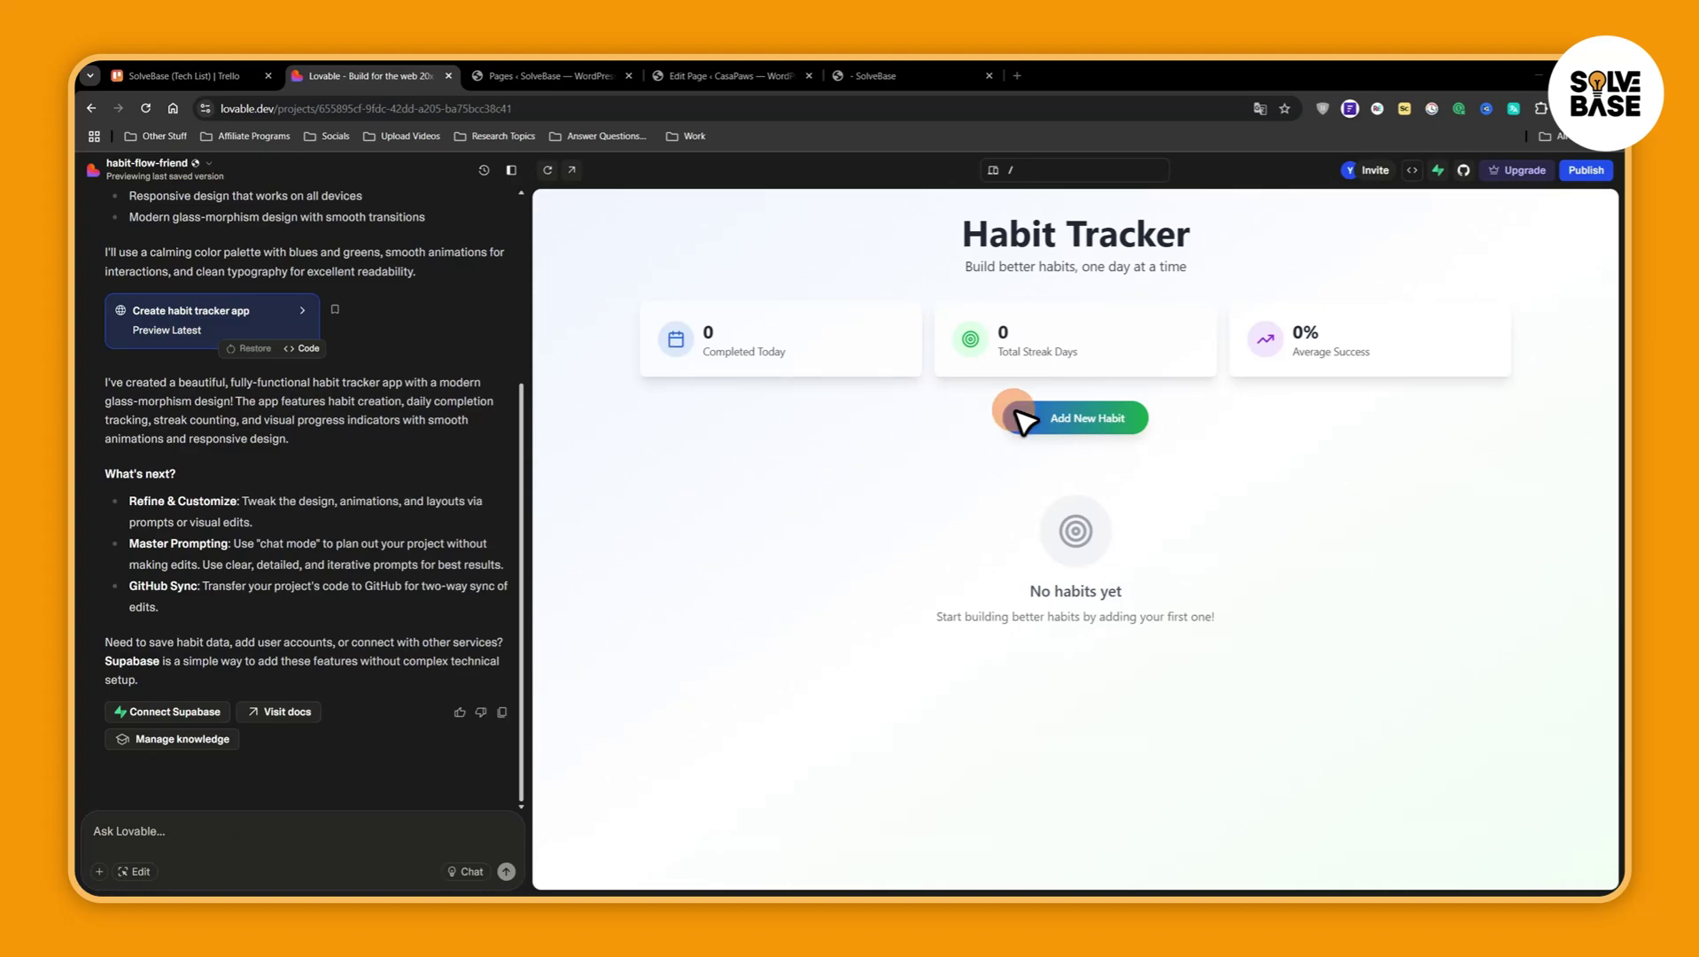
- Republish the habit tracker project via Publish > Update so the latest changes go live
left_click(909, 74)
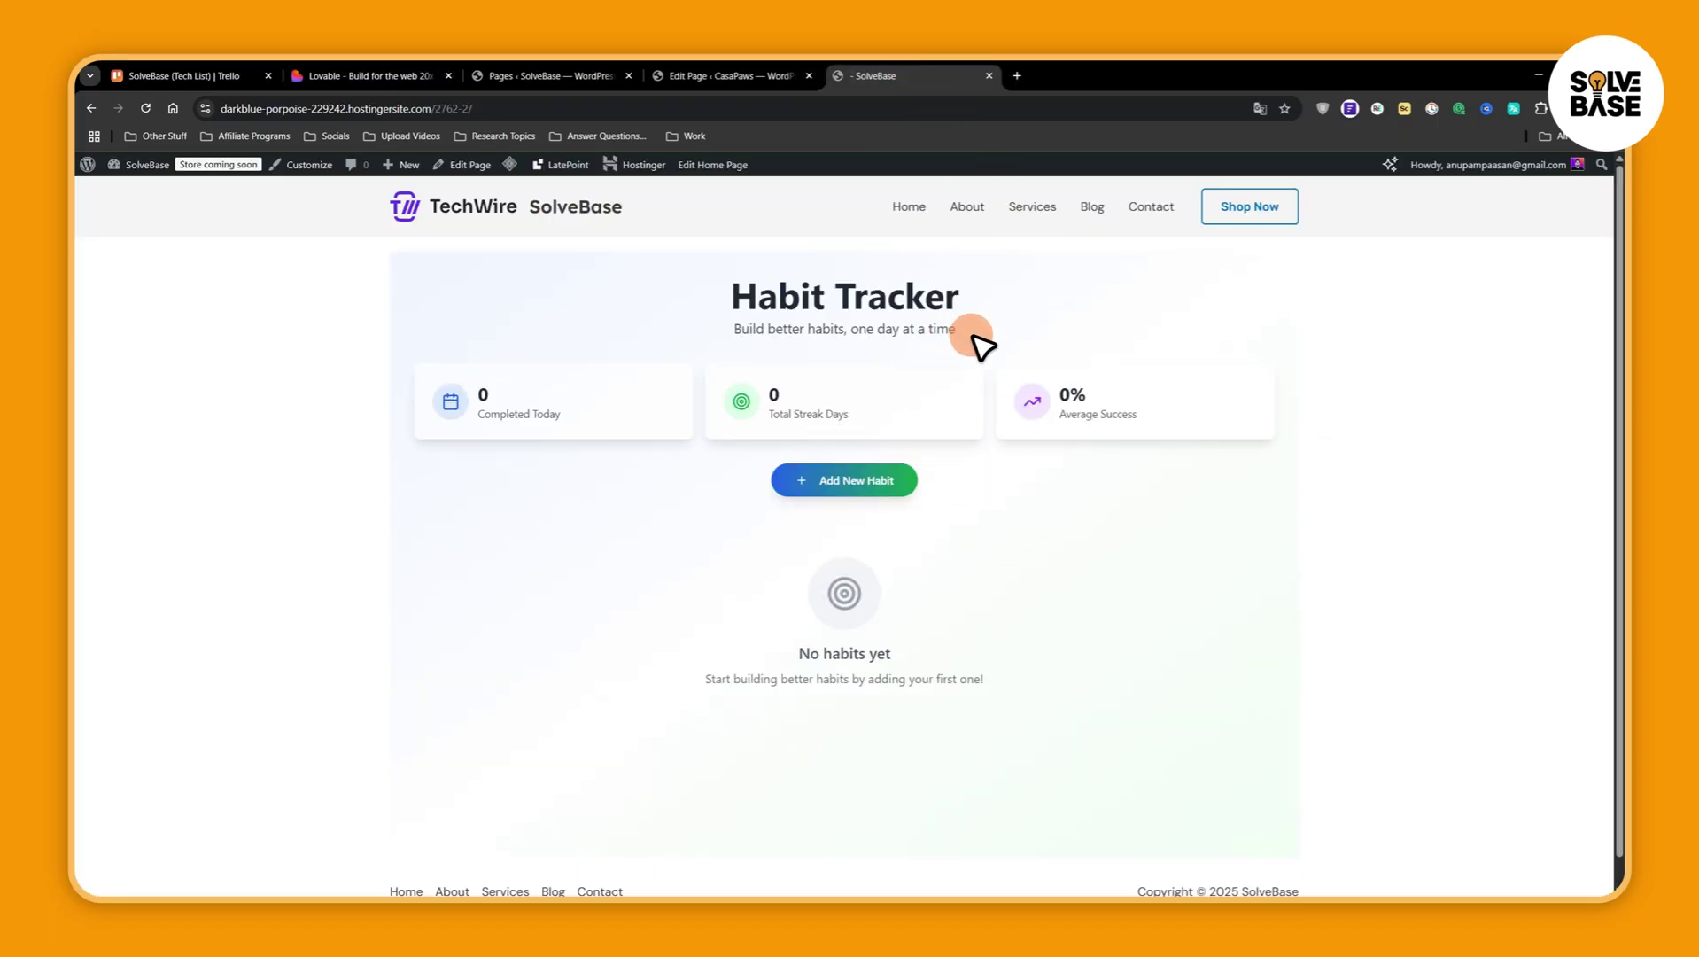
left_click(311, 74)
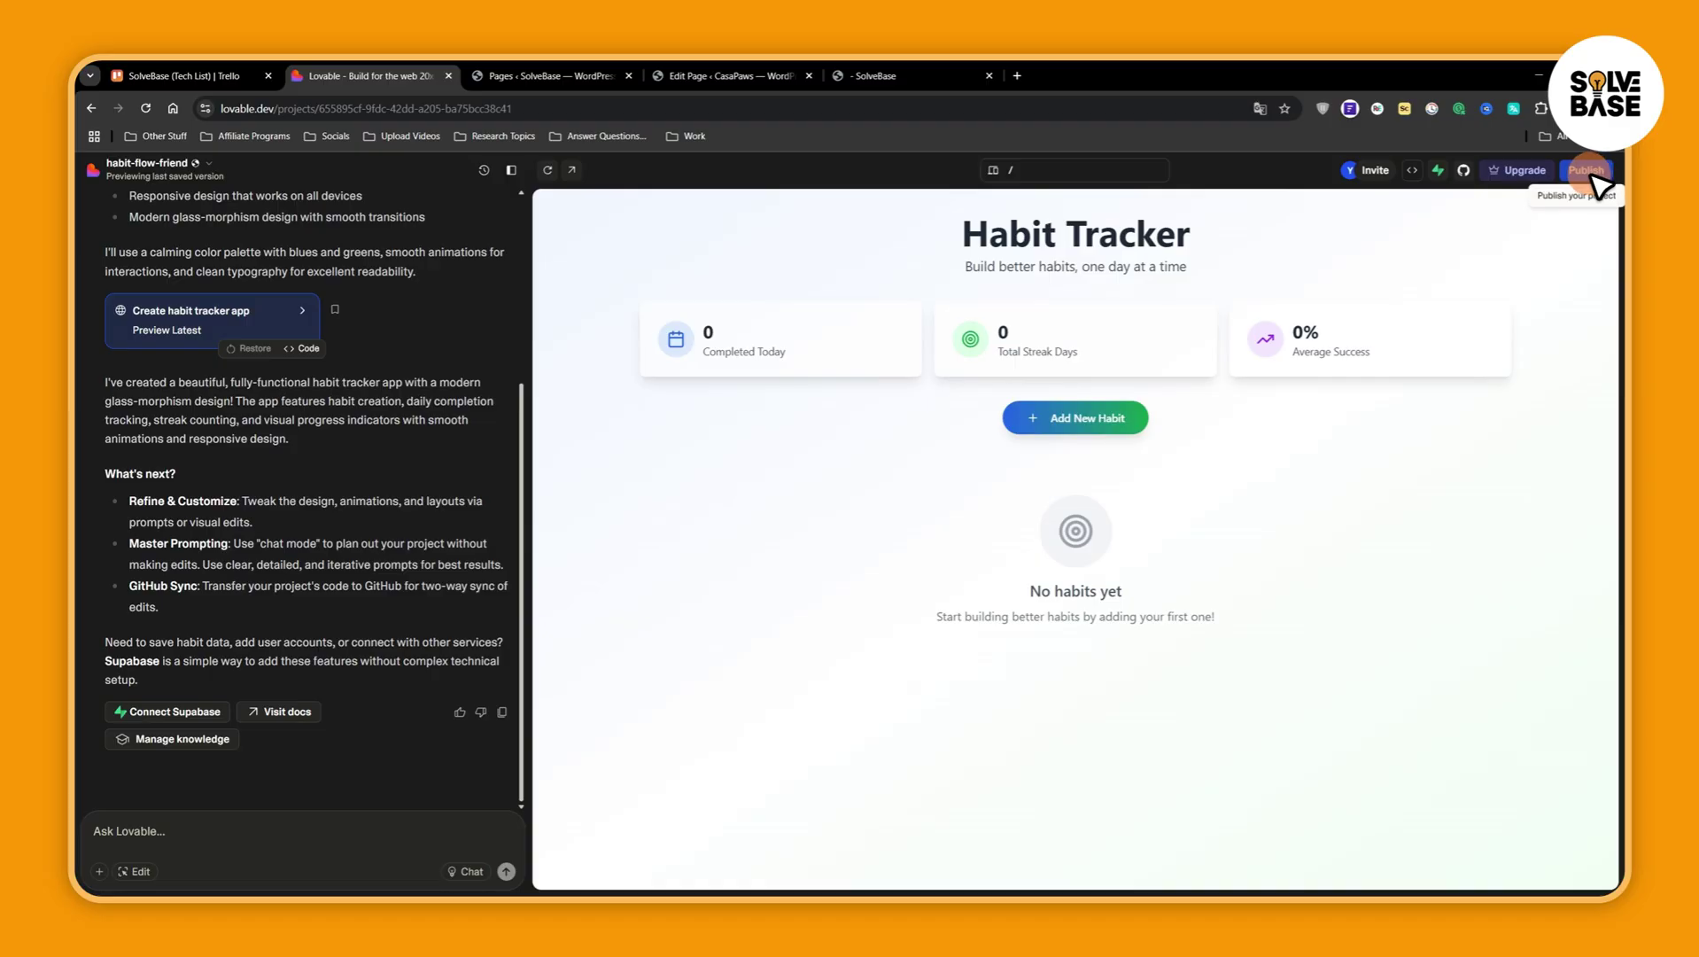
left_click(1591, 170)
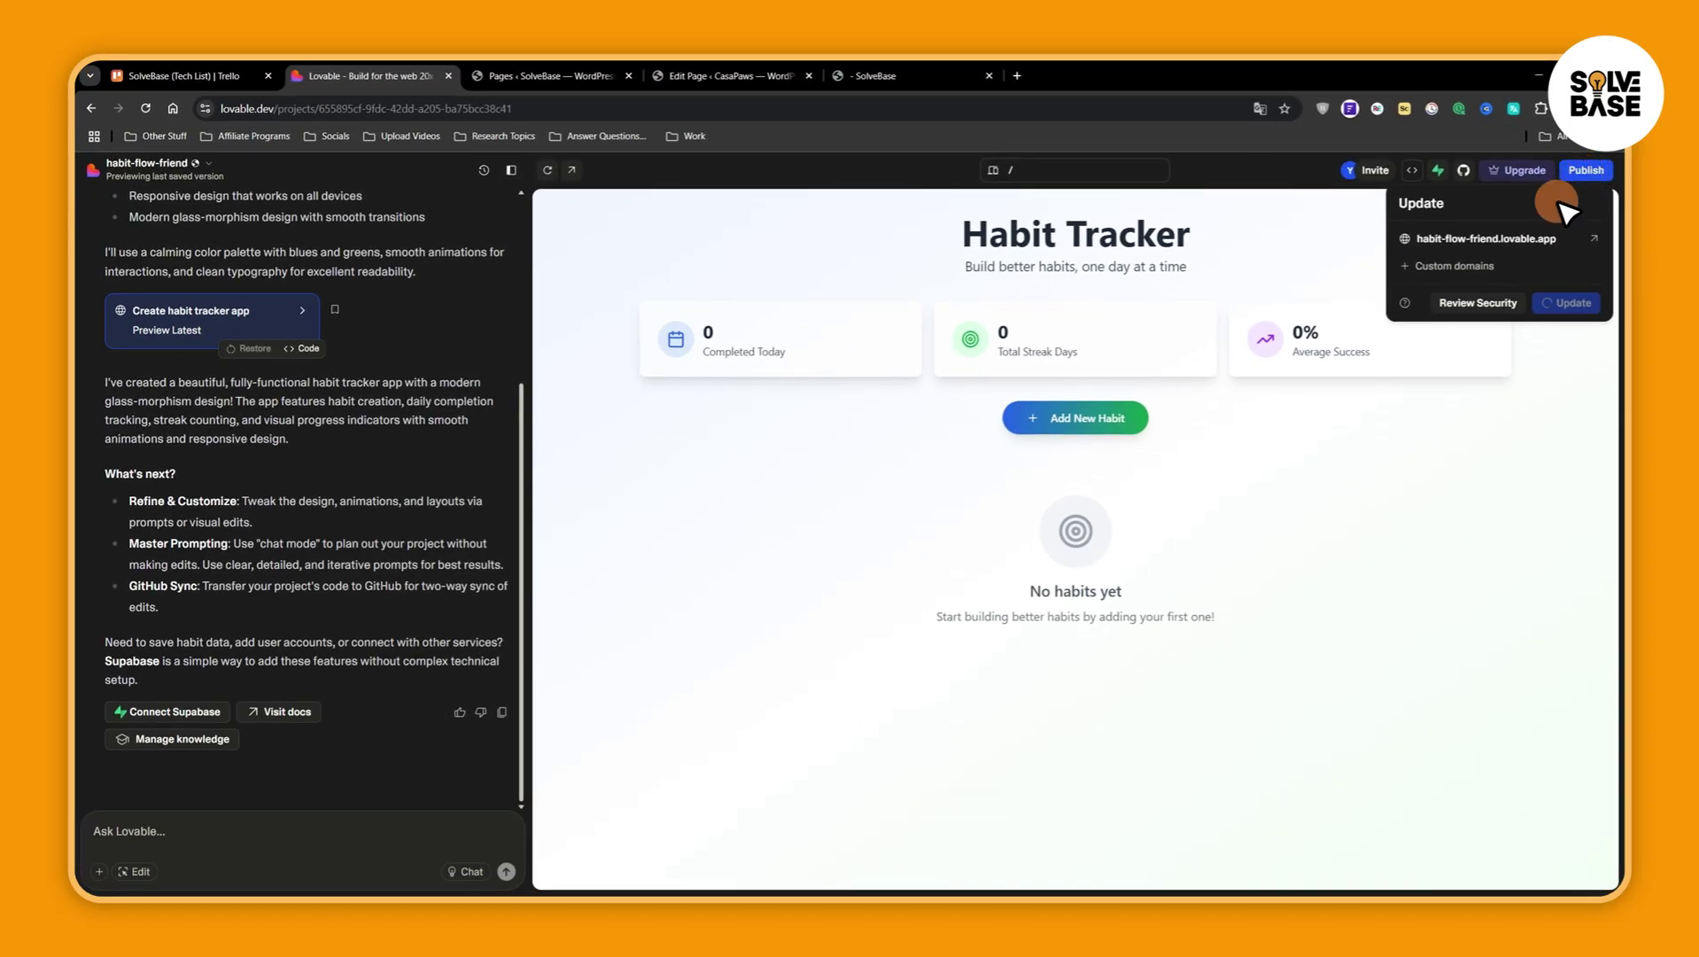
left_click(1460, 301)
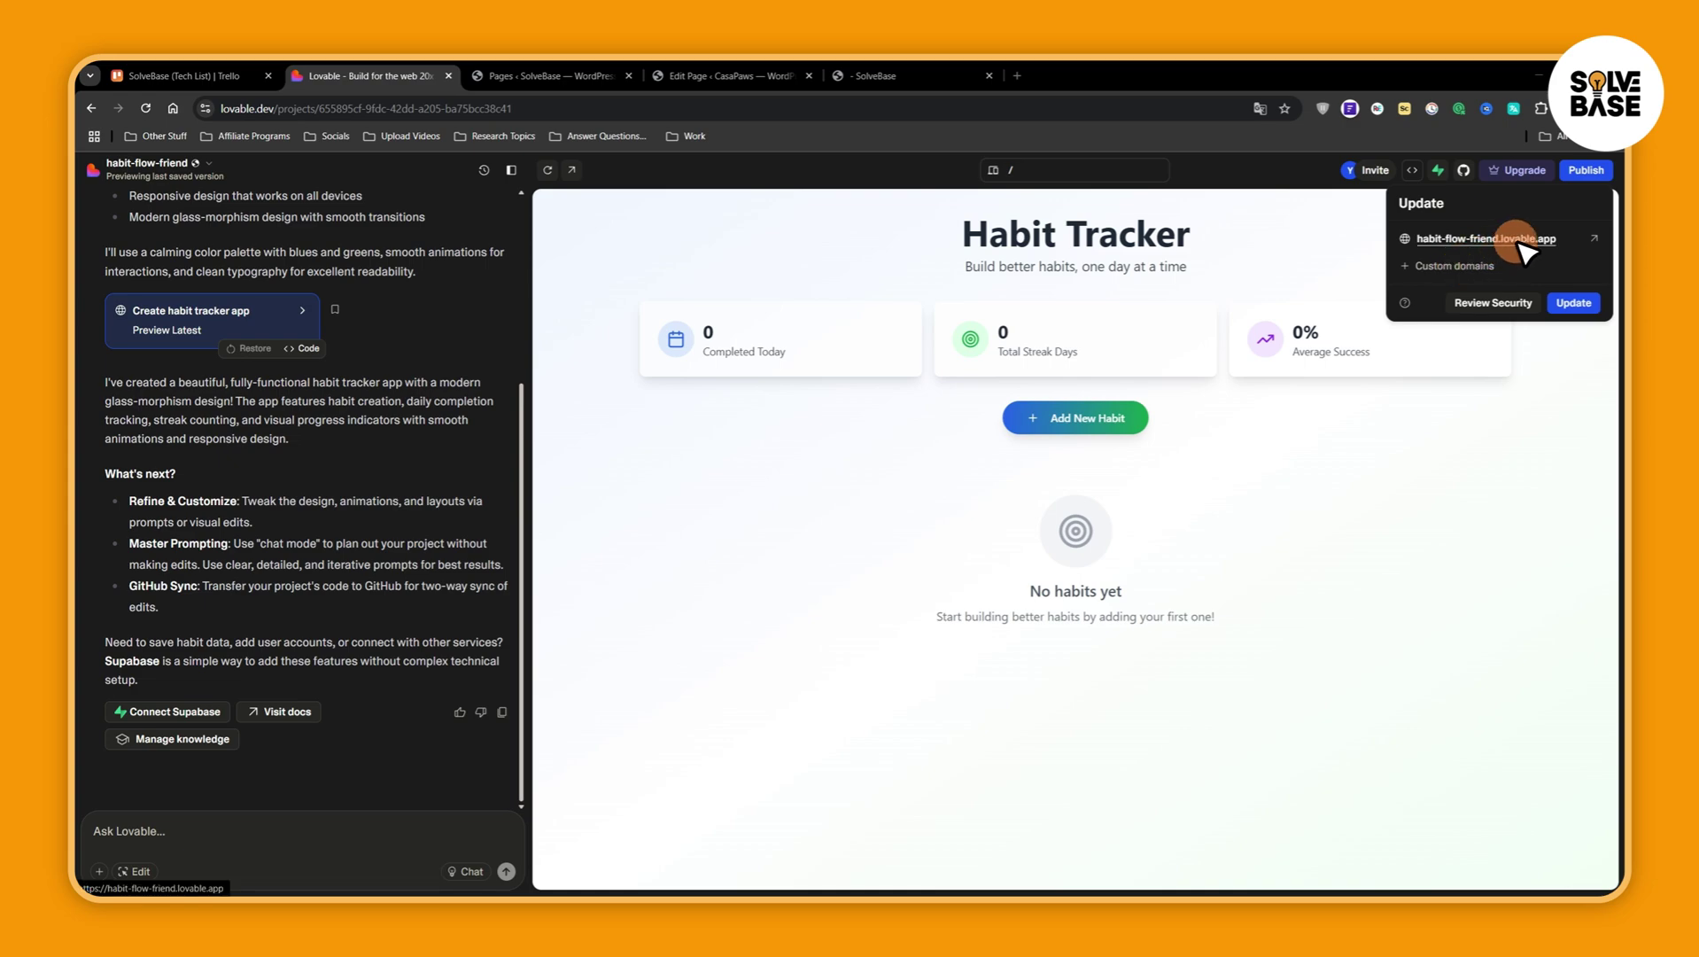
- Copy the habit-flow-friend.lovable.app address from the live app's tab and return to WordPress Pages
left_click(1483, 248)
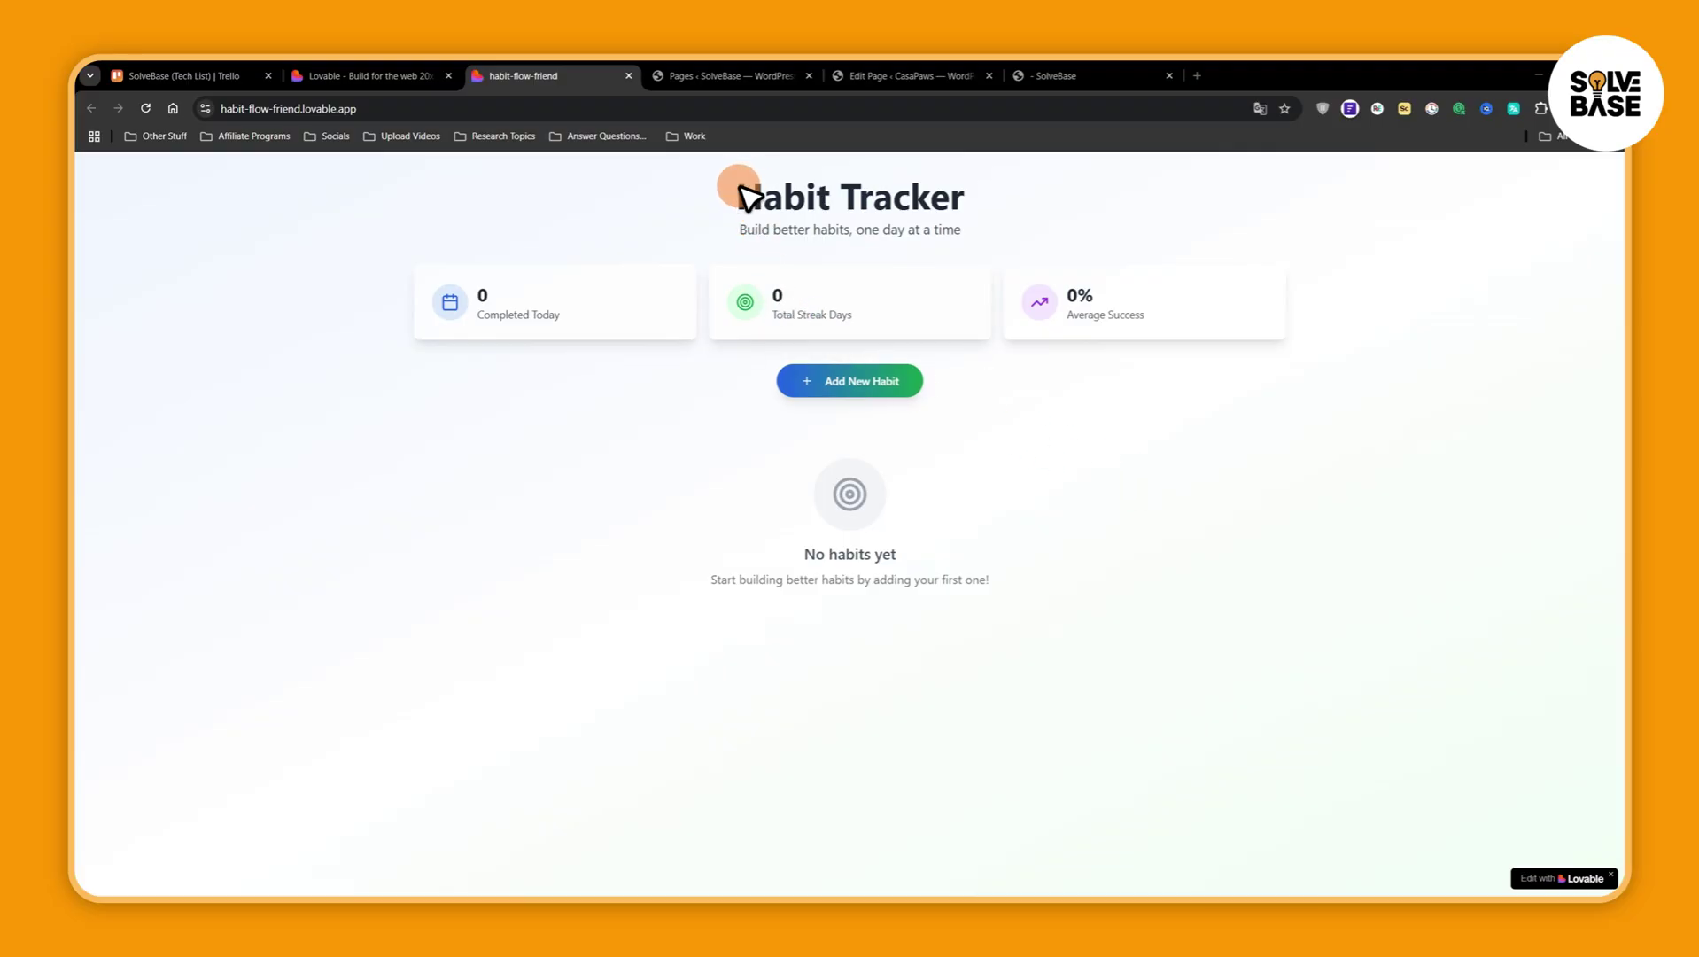
left_click(312, 109)
right_click(319, 109)
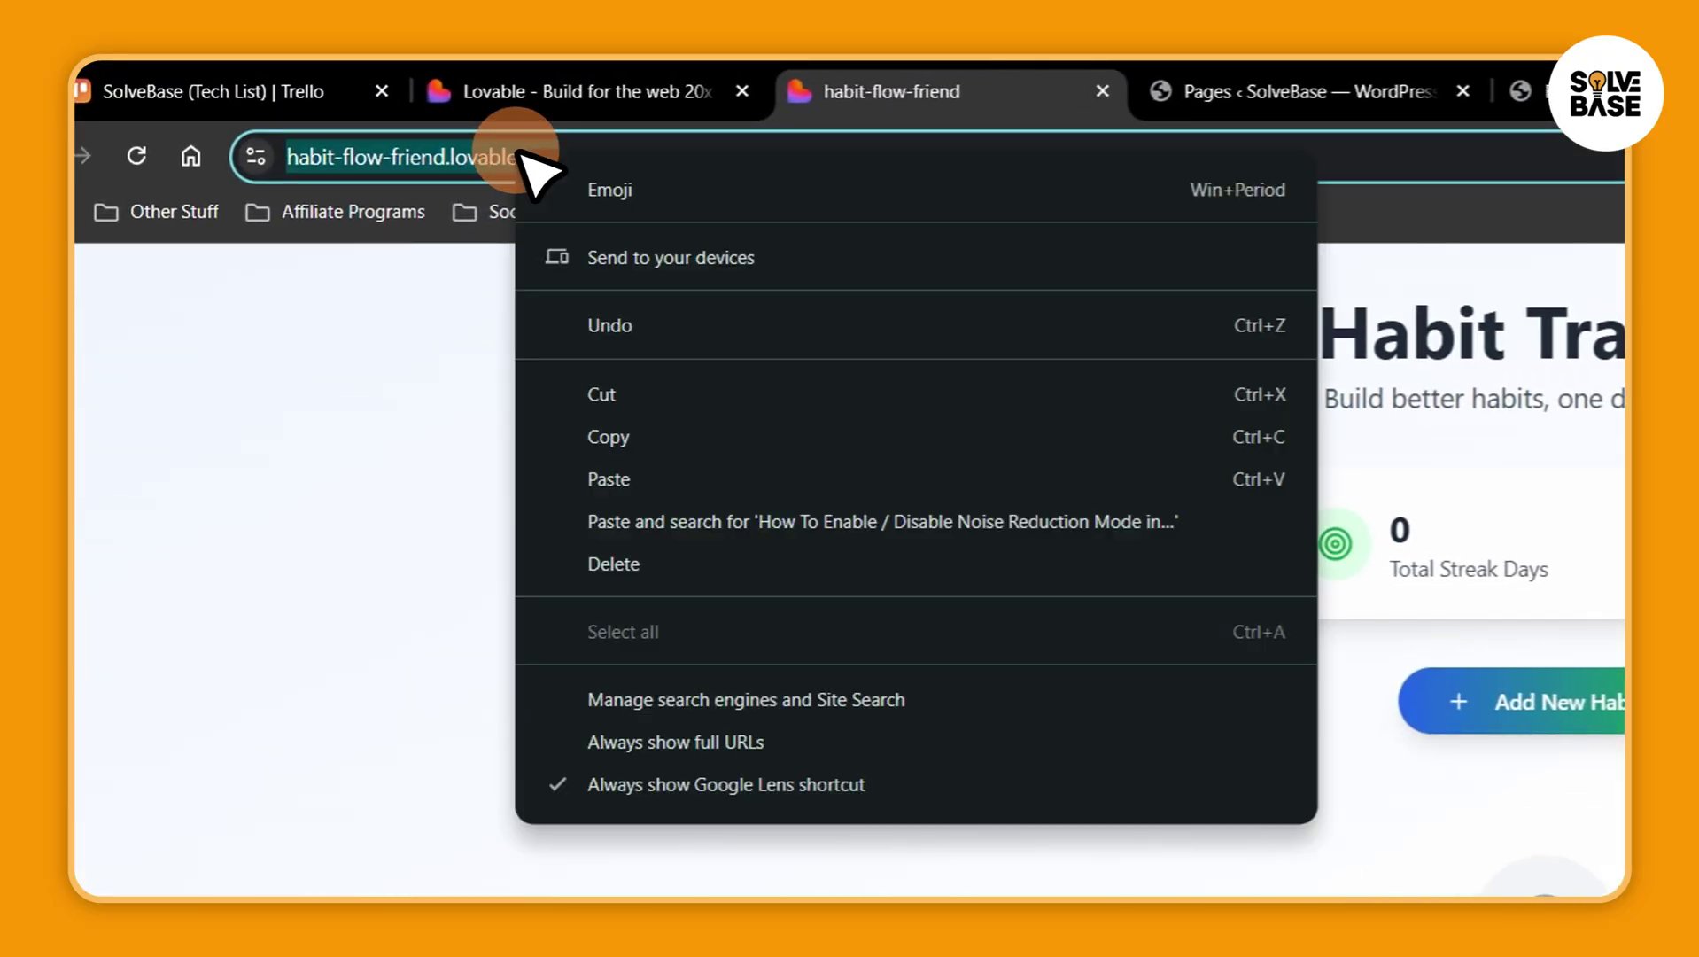
left_click(608, 436)
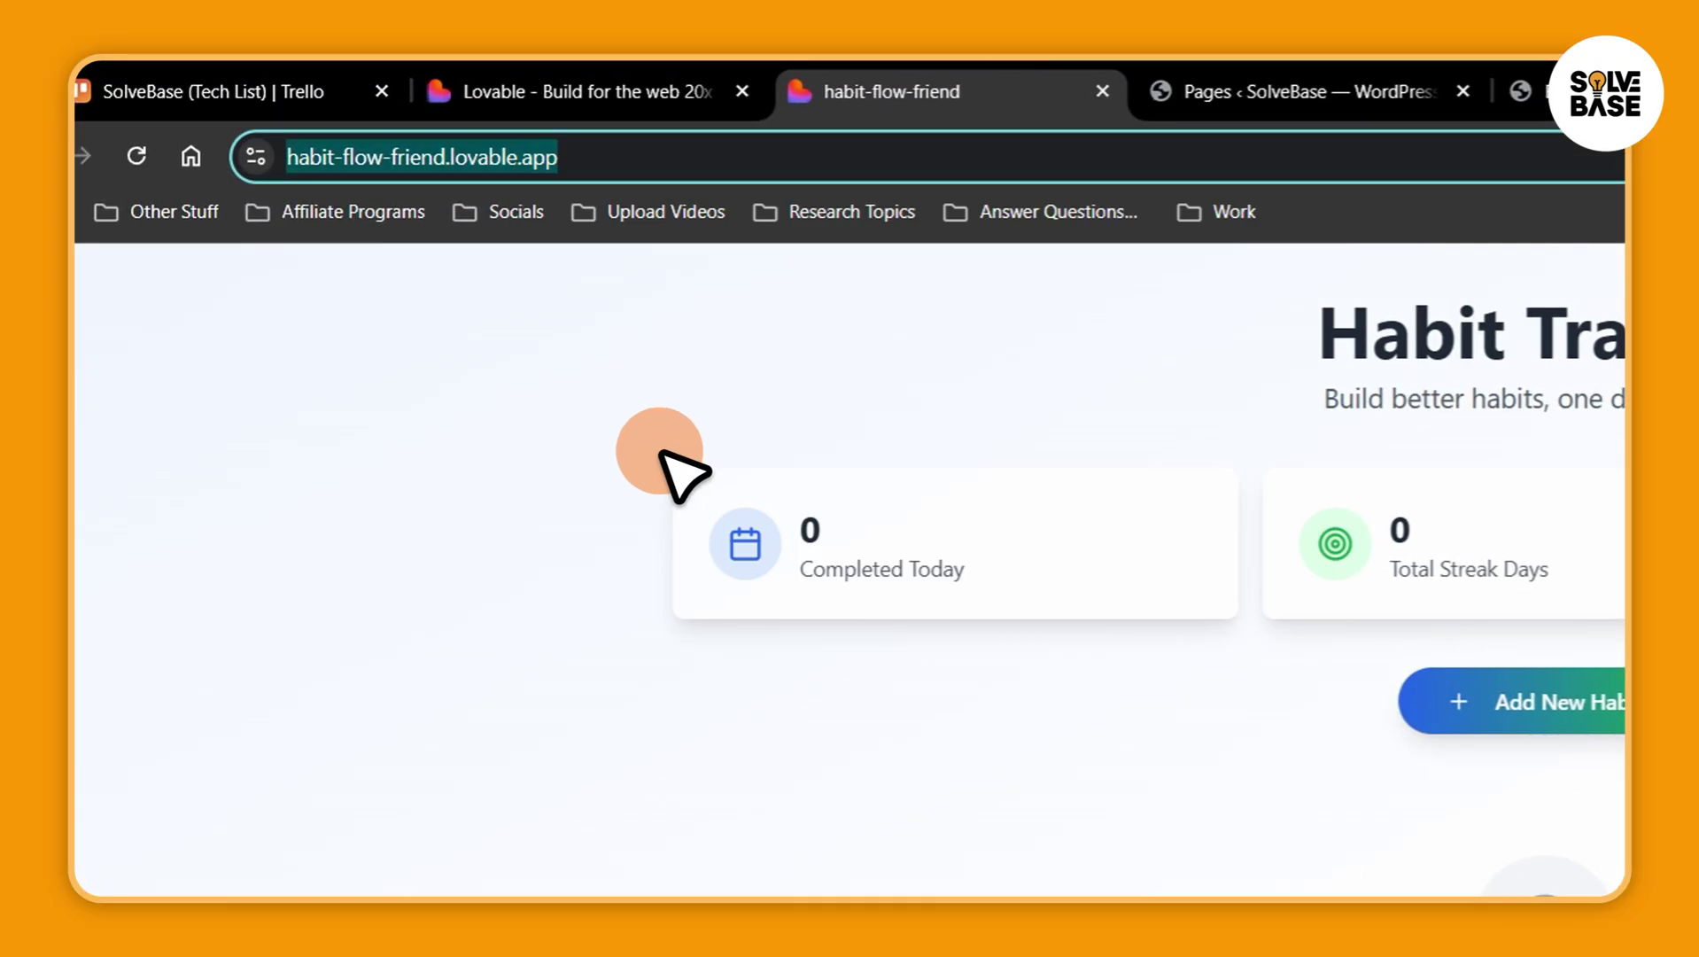
left_click(1103, 92)
left_click(929, 92)
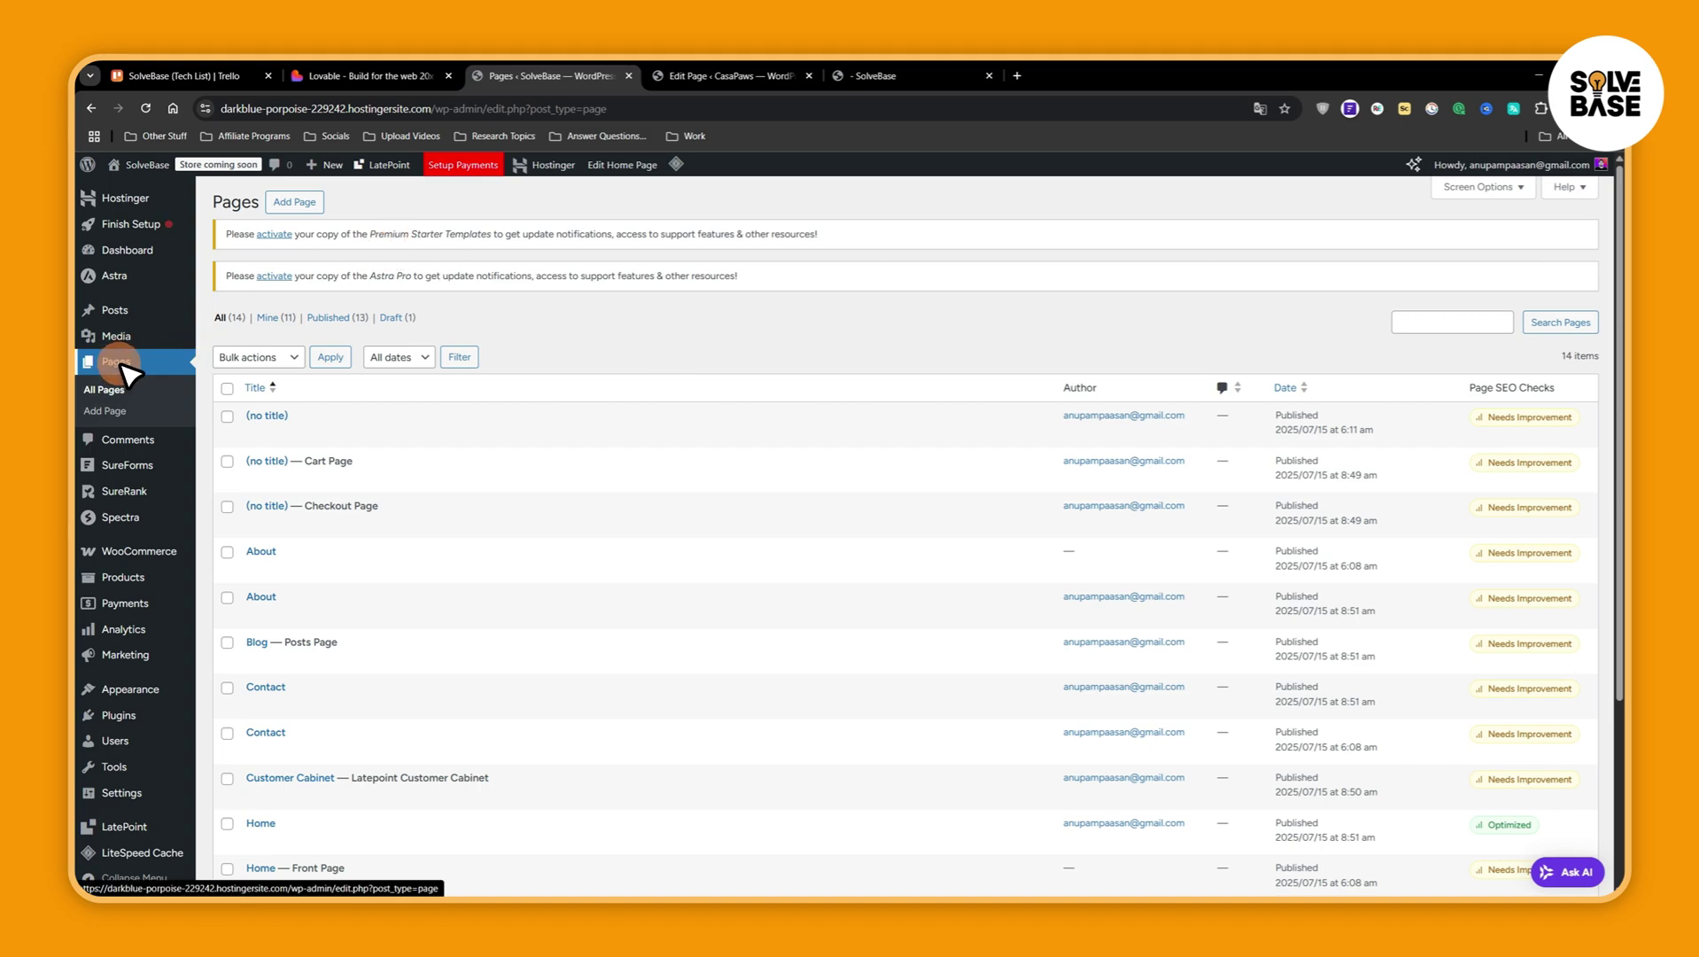
- From All Pages, switch to the editor of the untitled page holding the iframe code
left_click(106, 394)
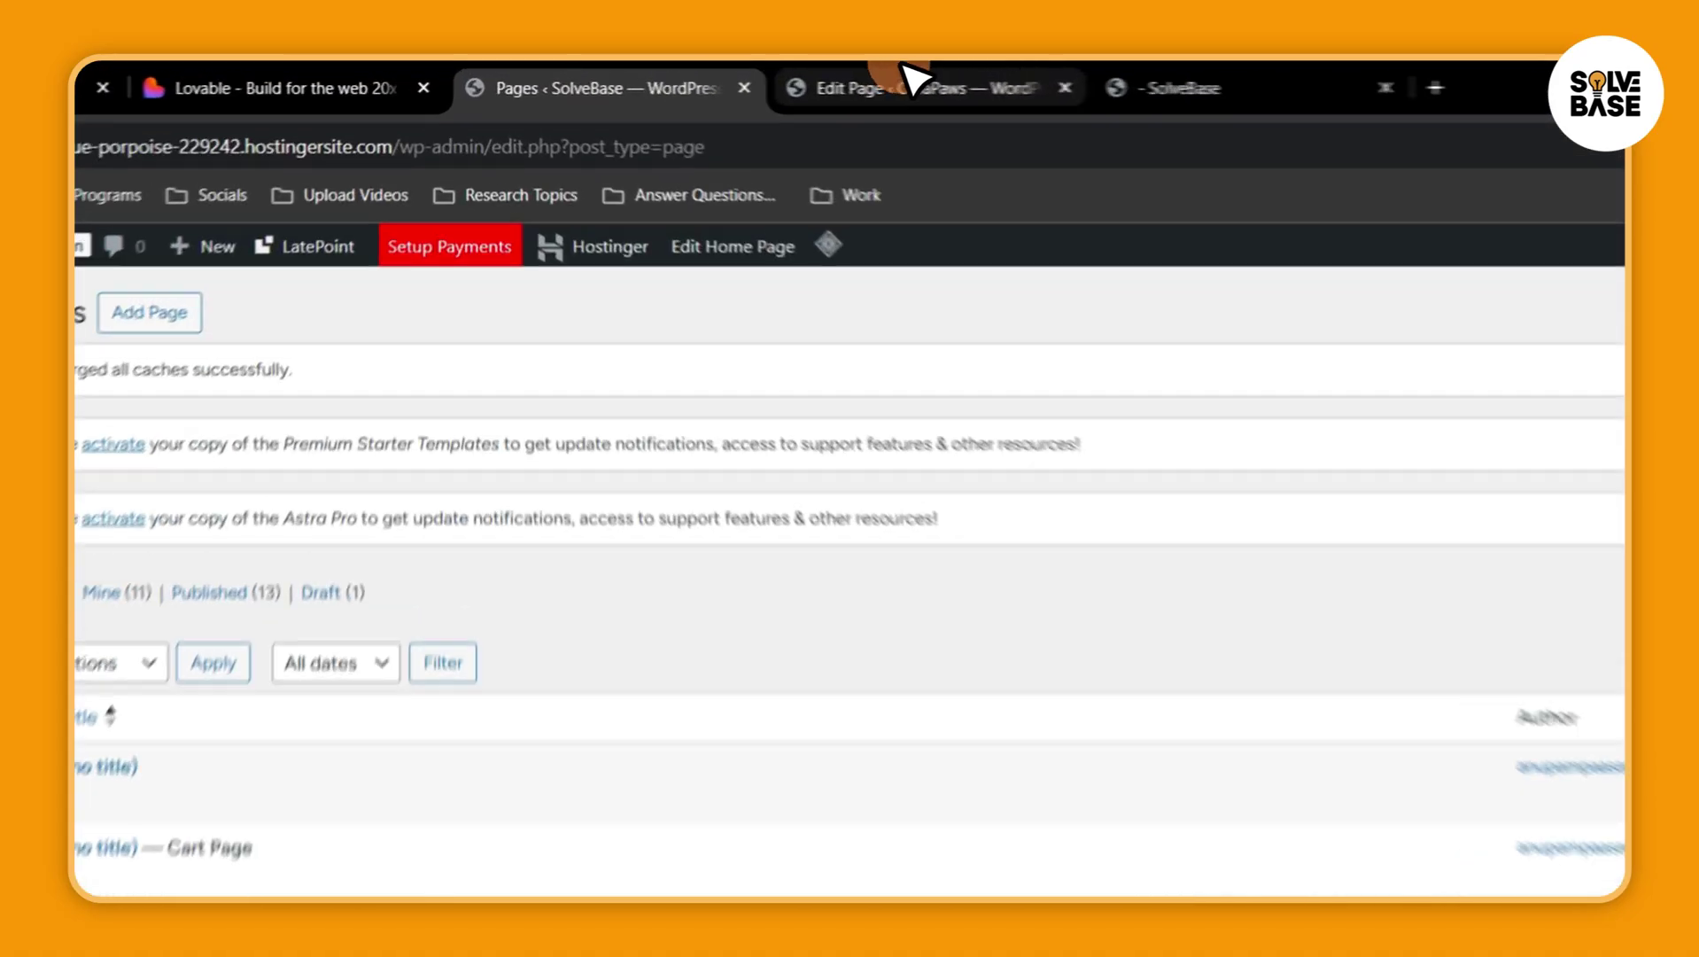
left_click(730, 77)
left_click(744, 459)
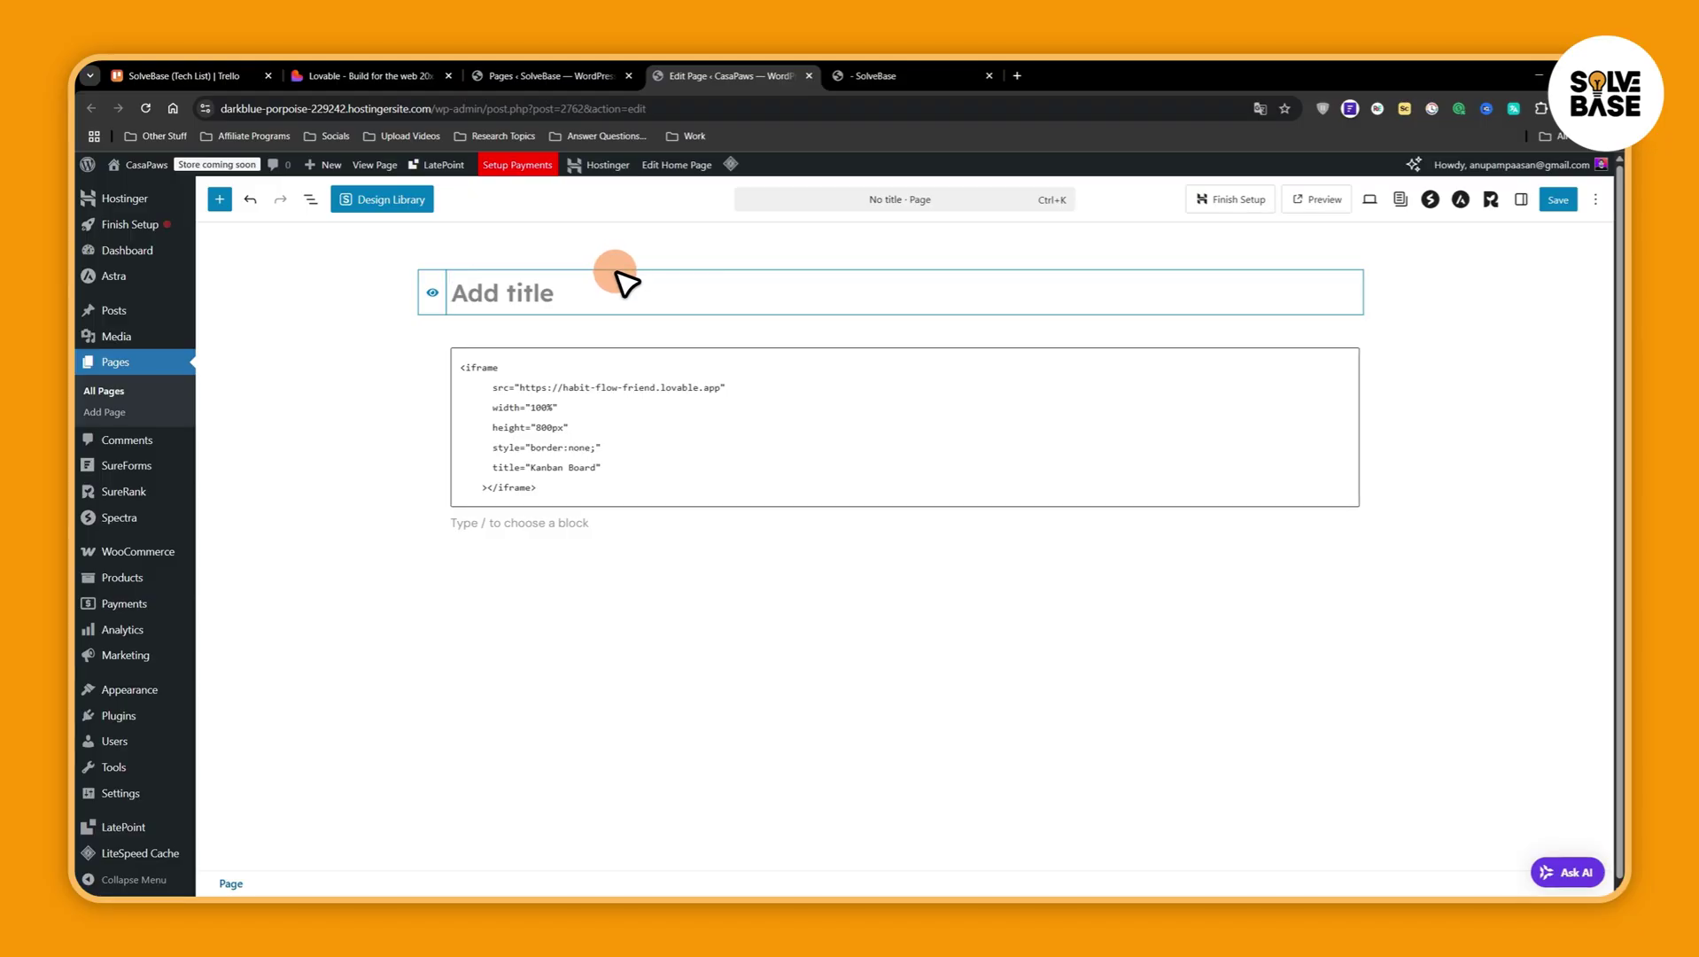
- Insert an empty Custom HTML block below the iframe code and review both blocks
left_click(593, 295)
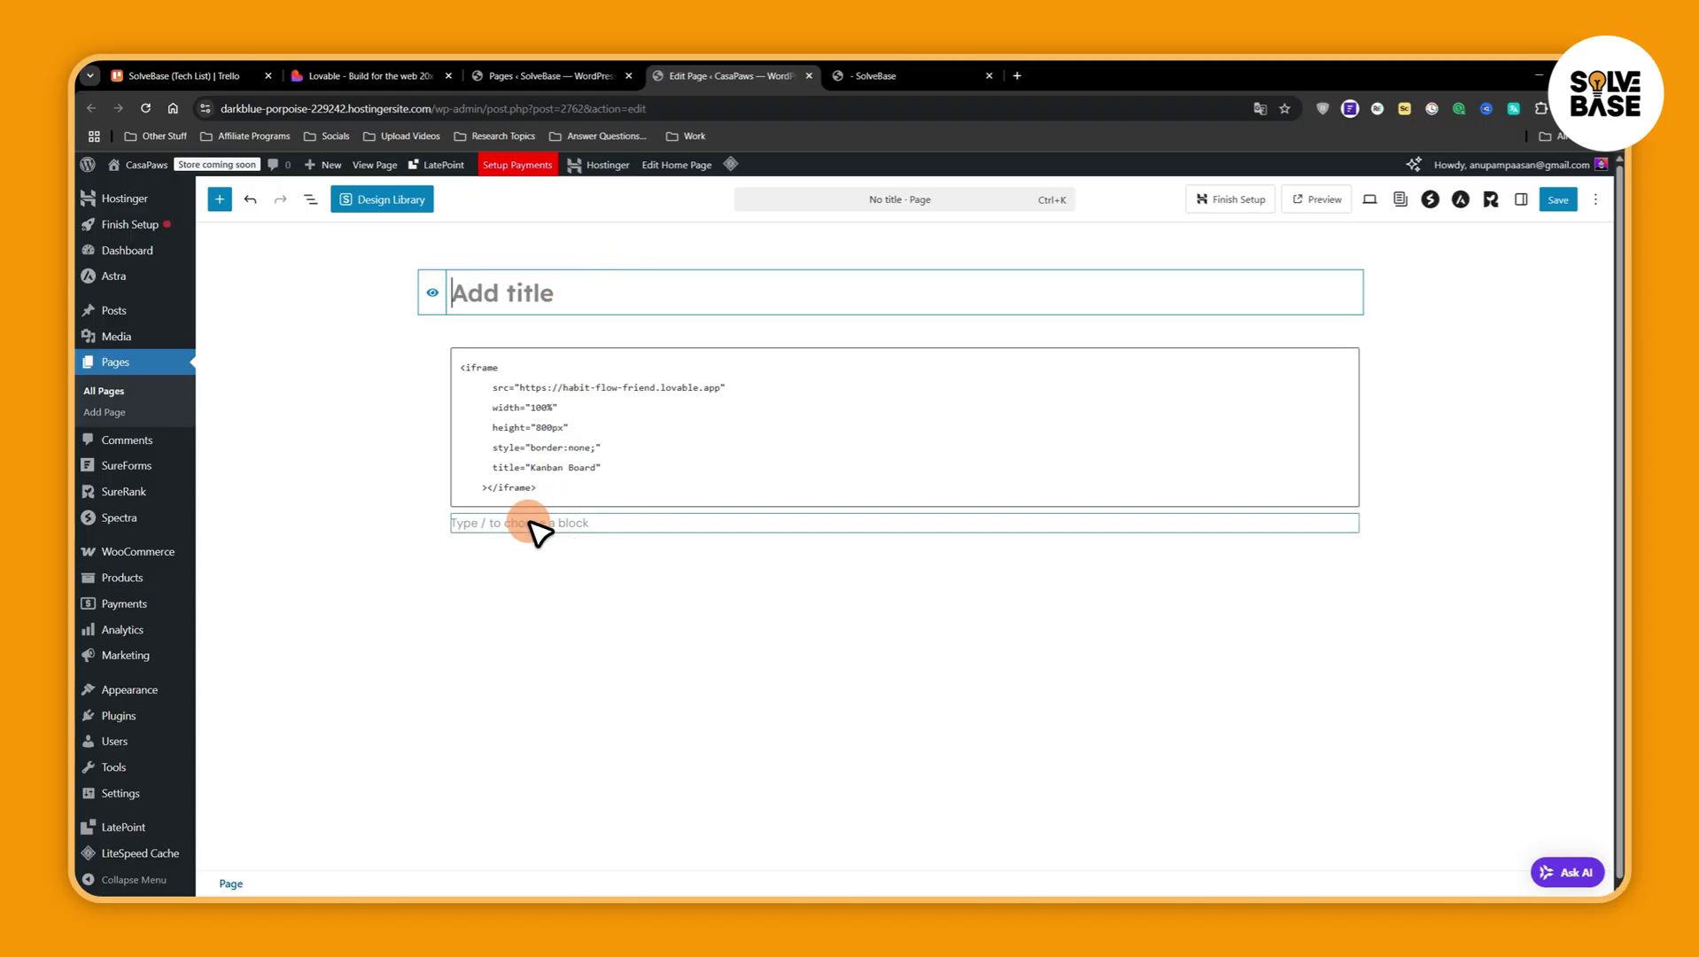
left_click(551, 523)
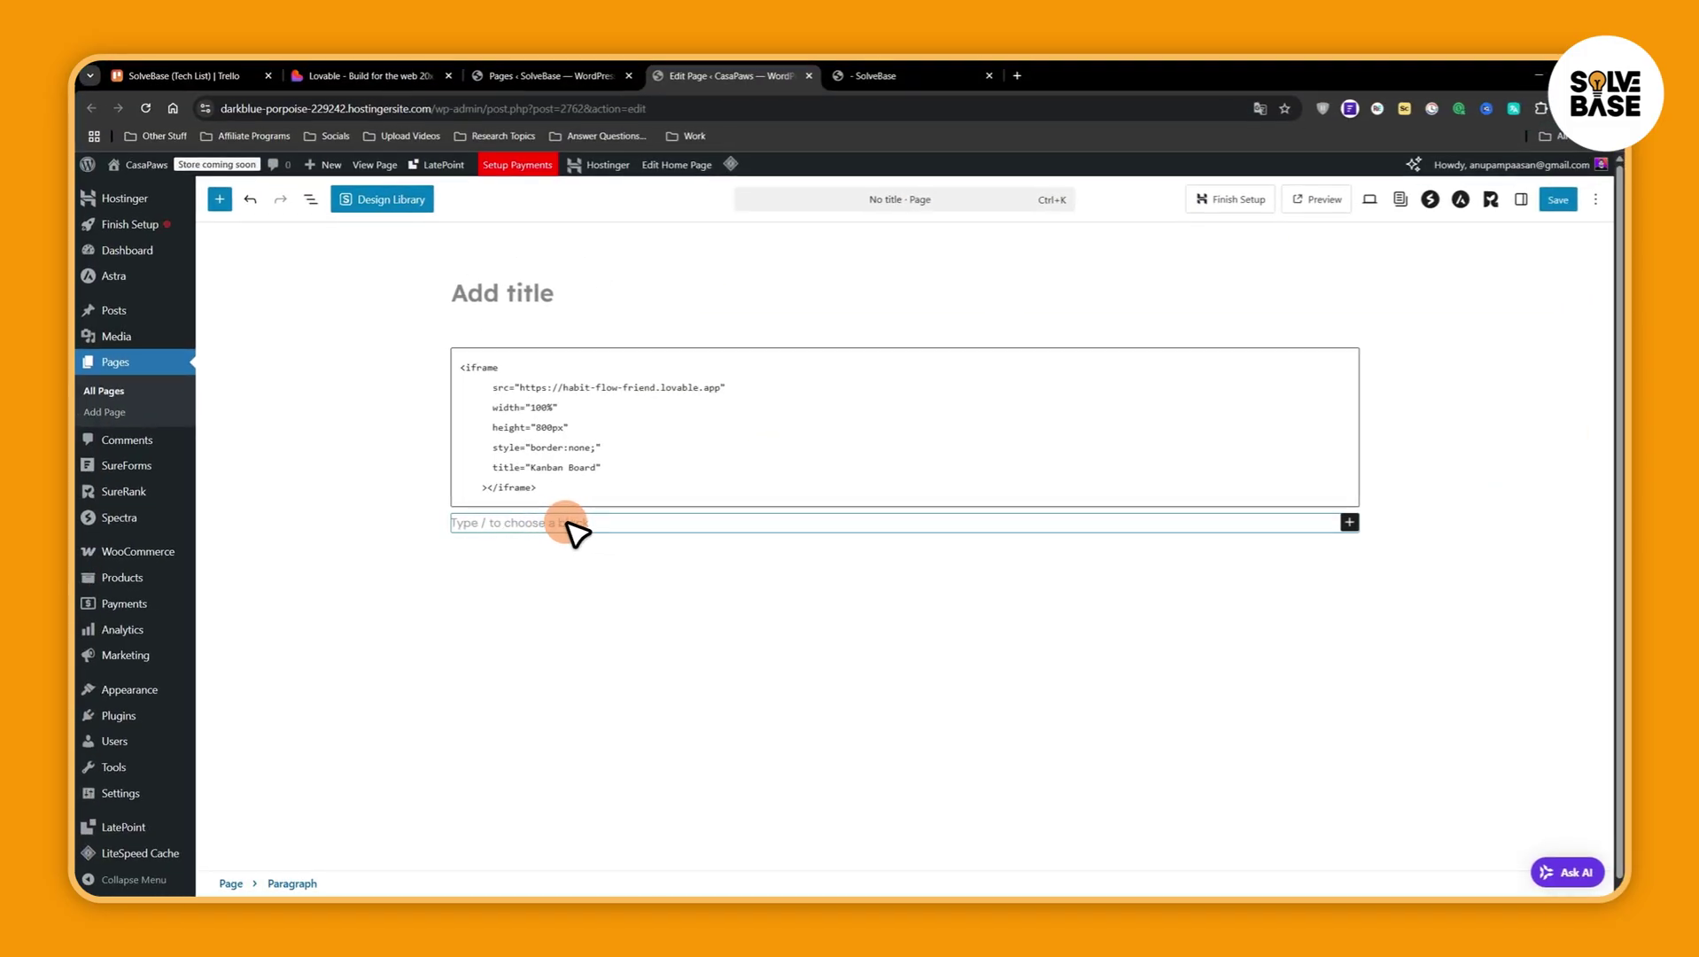
left_click(1349, 522)
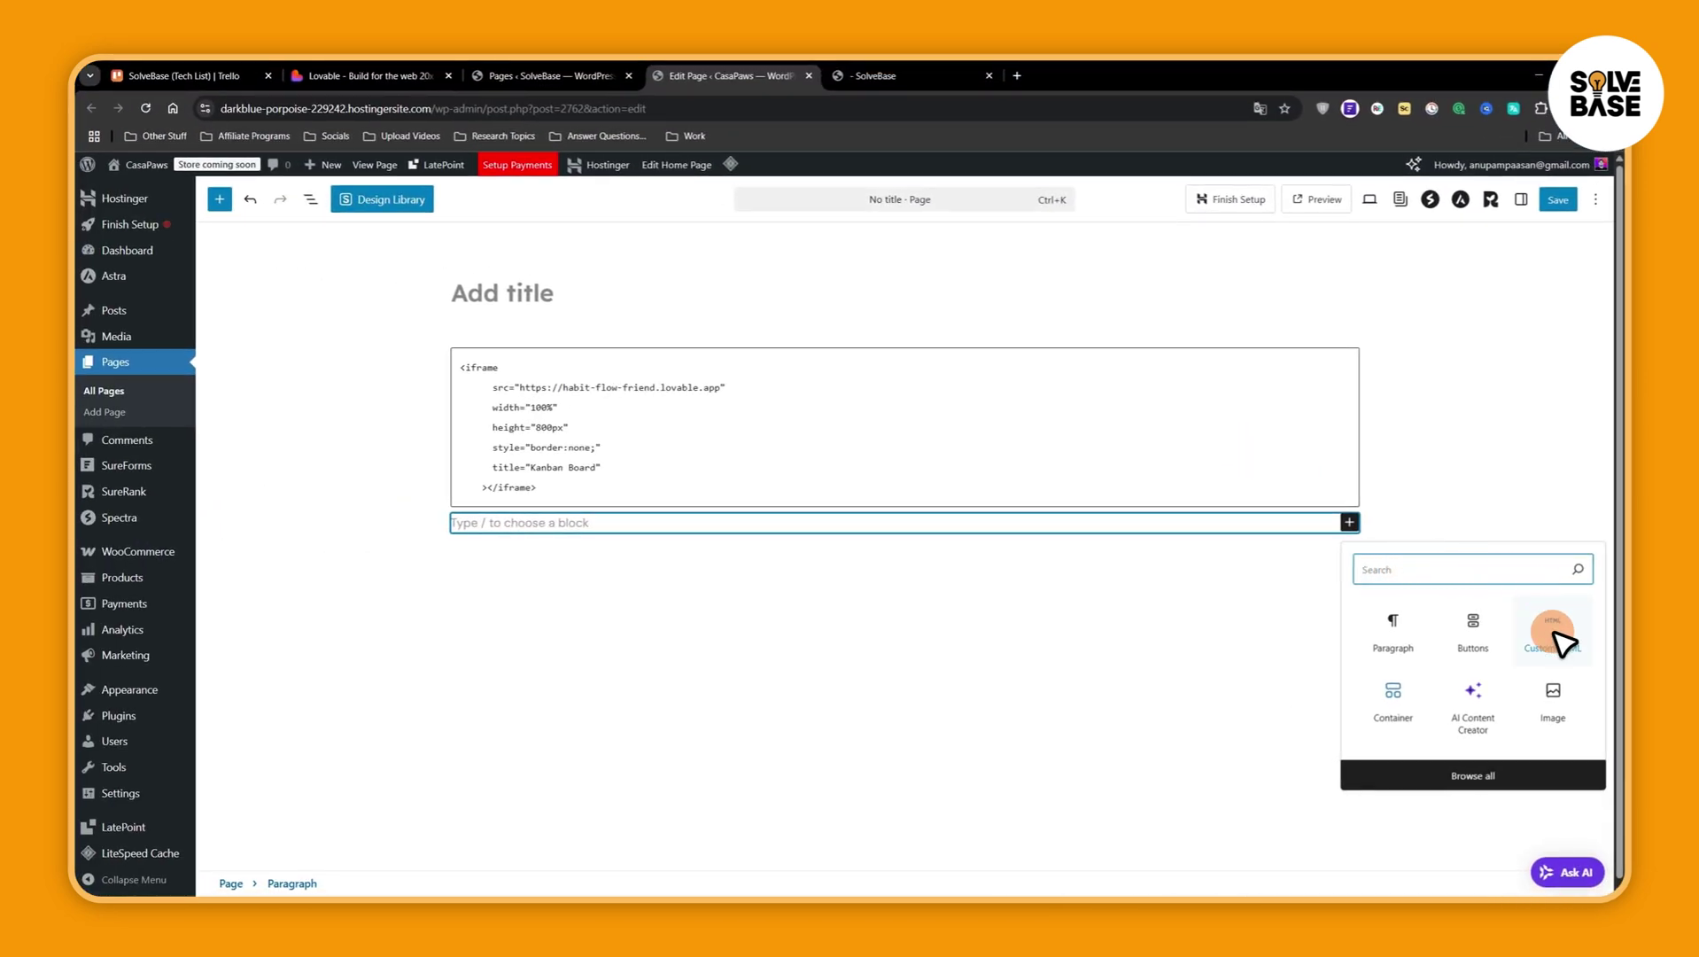
left_click(1553, 632)
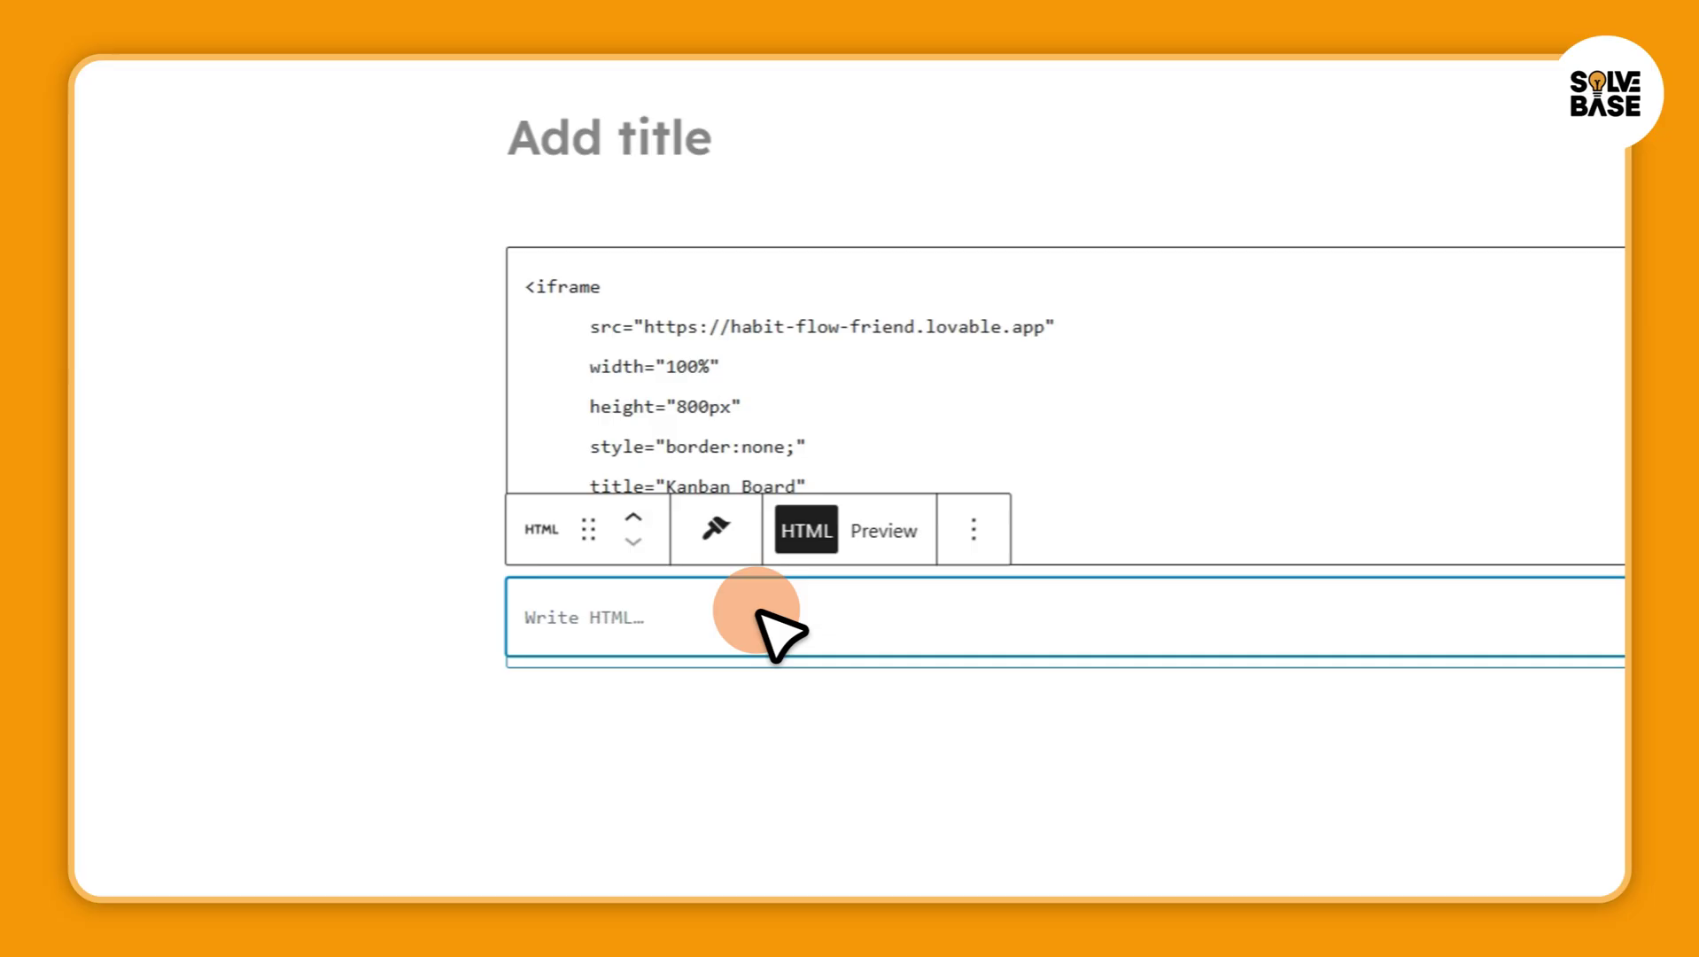
left_click(650, 353)
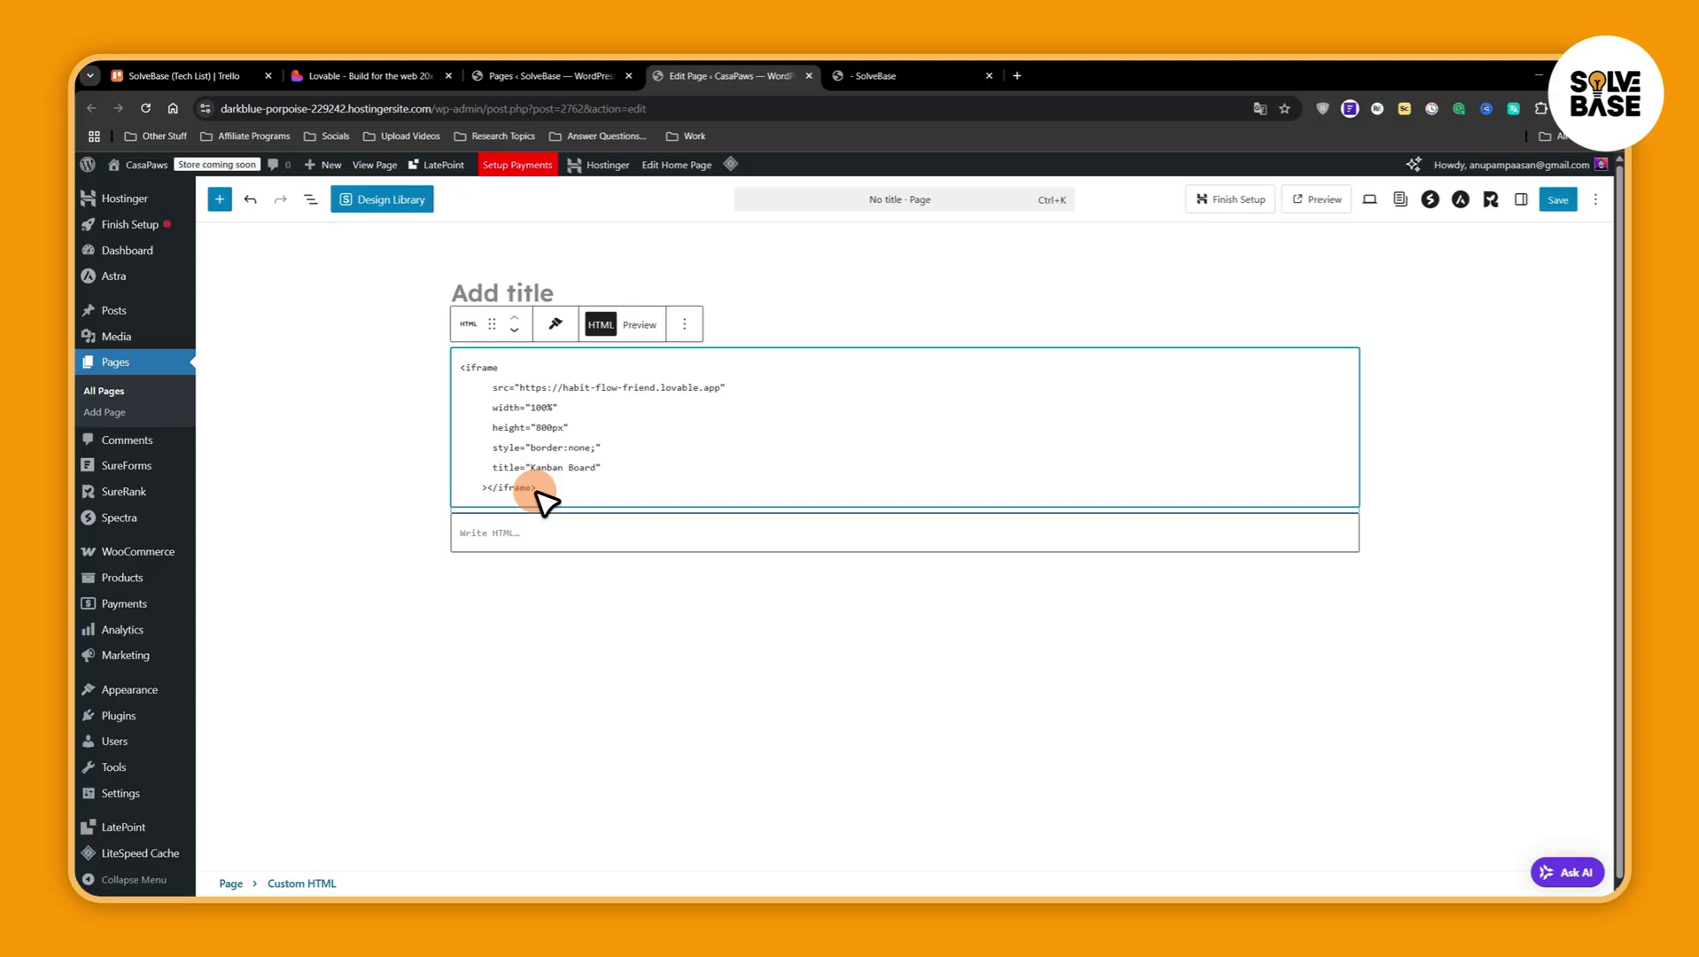
left_click(743, 532)
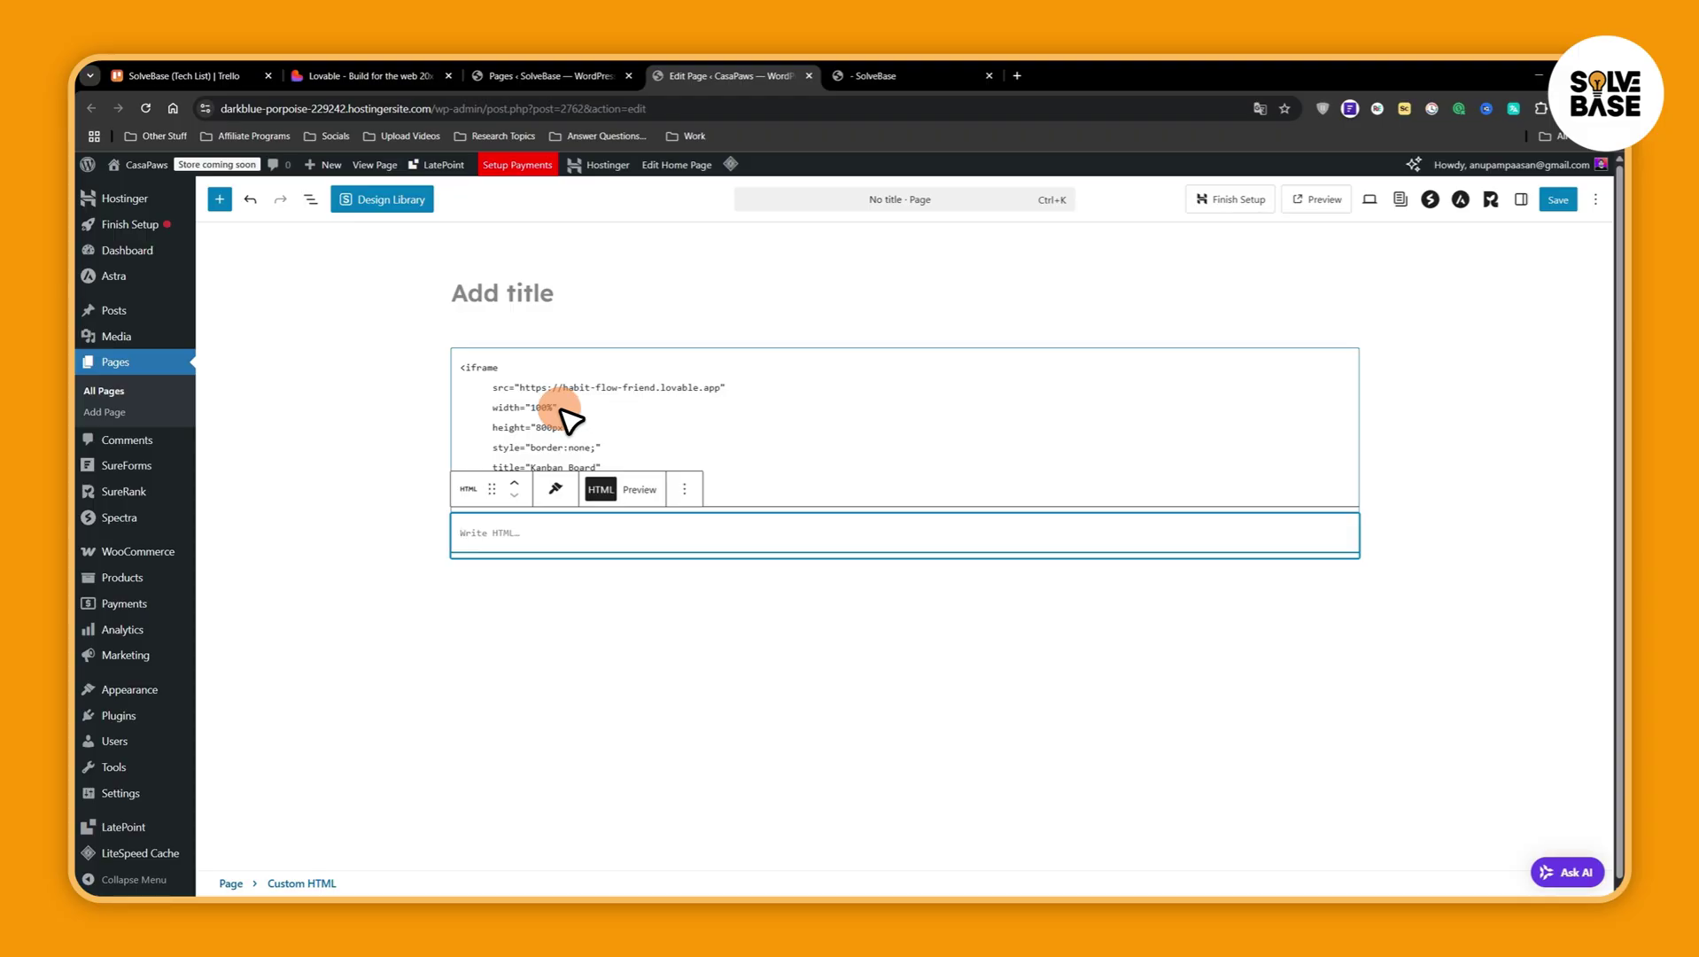
left_click(568, 420)
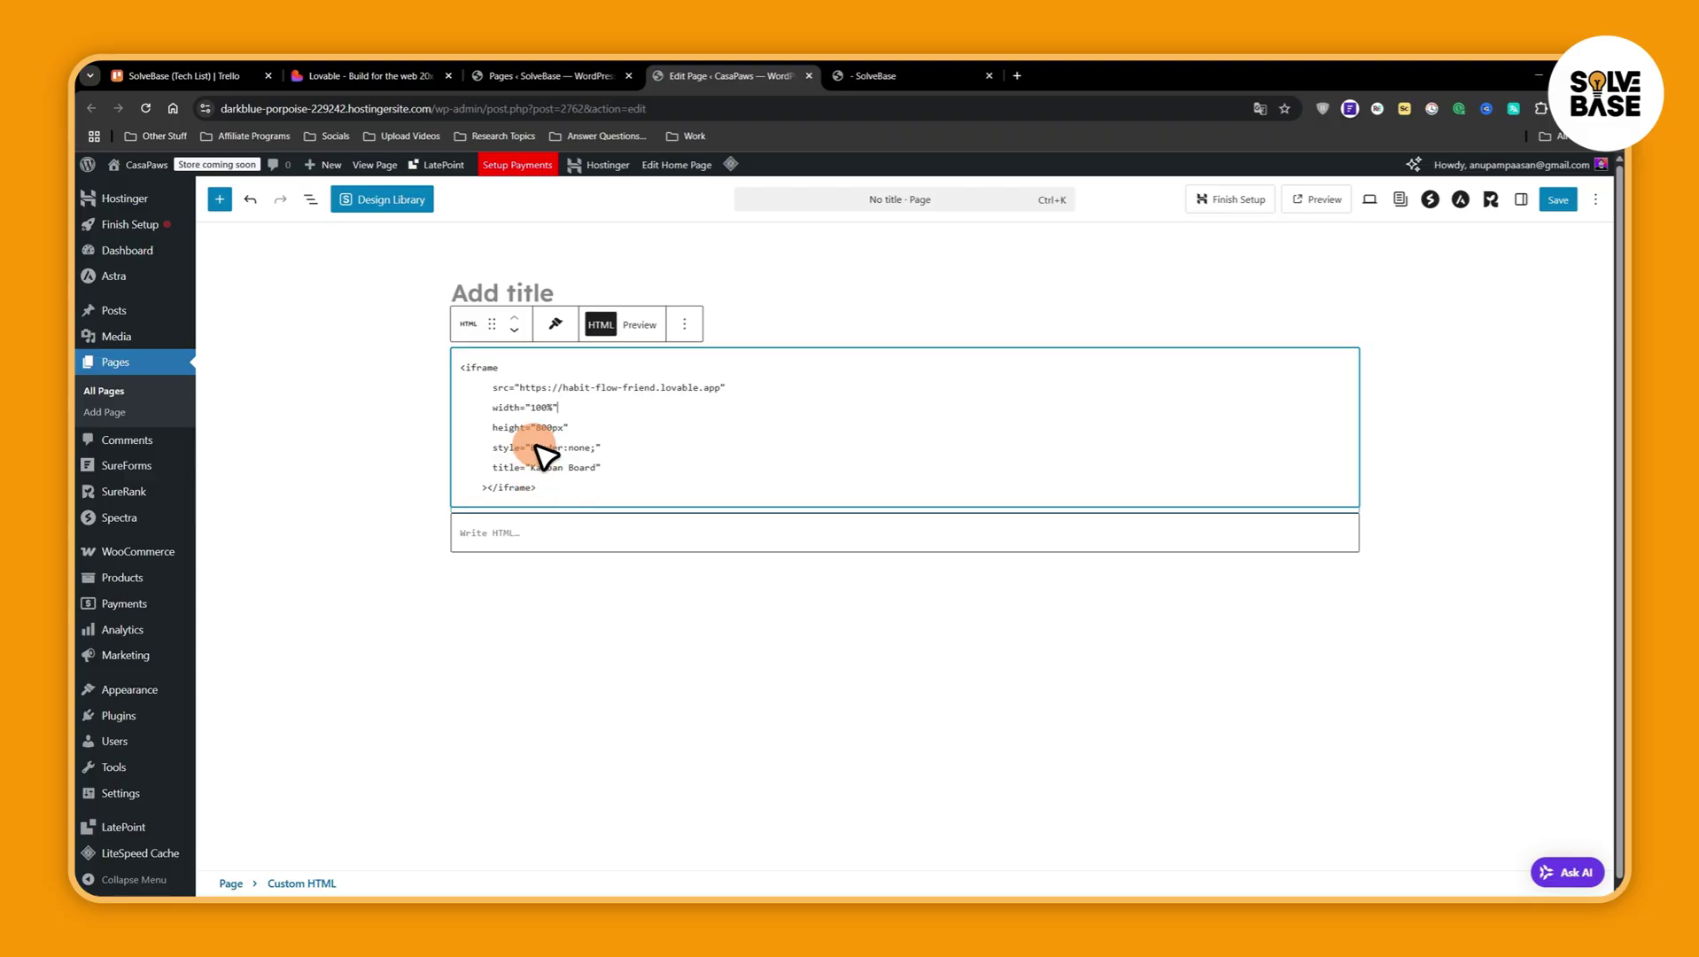
- Check the iframe src URL, then delete the extra empty HTML block via its Options menu
left_click_drag(493, 386, 504, 390)
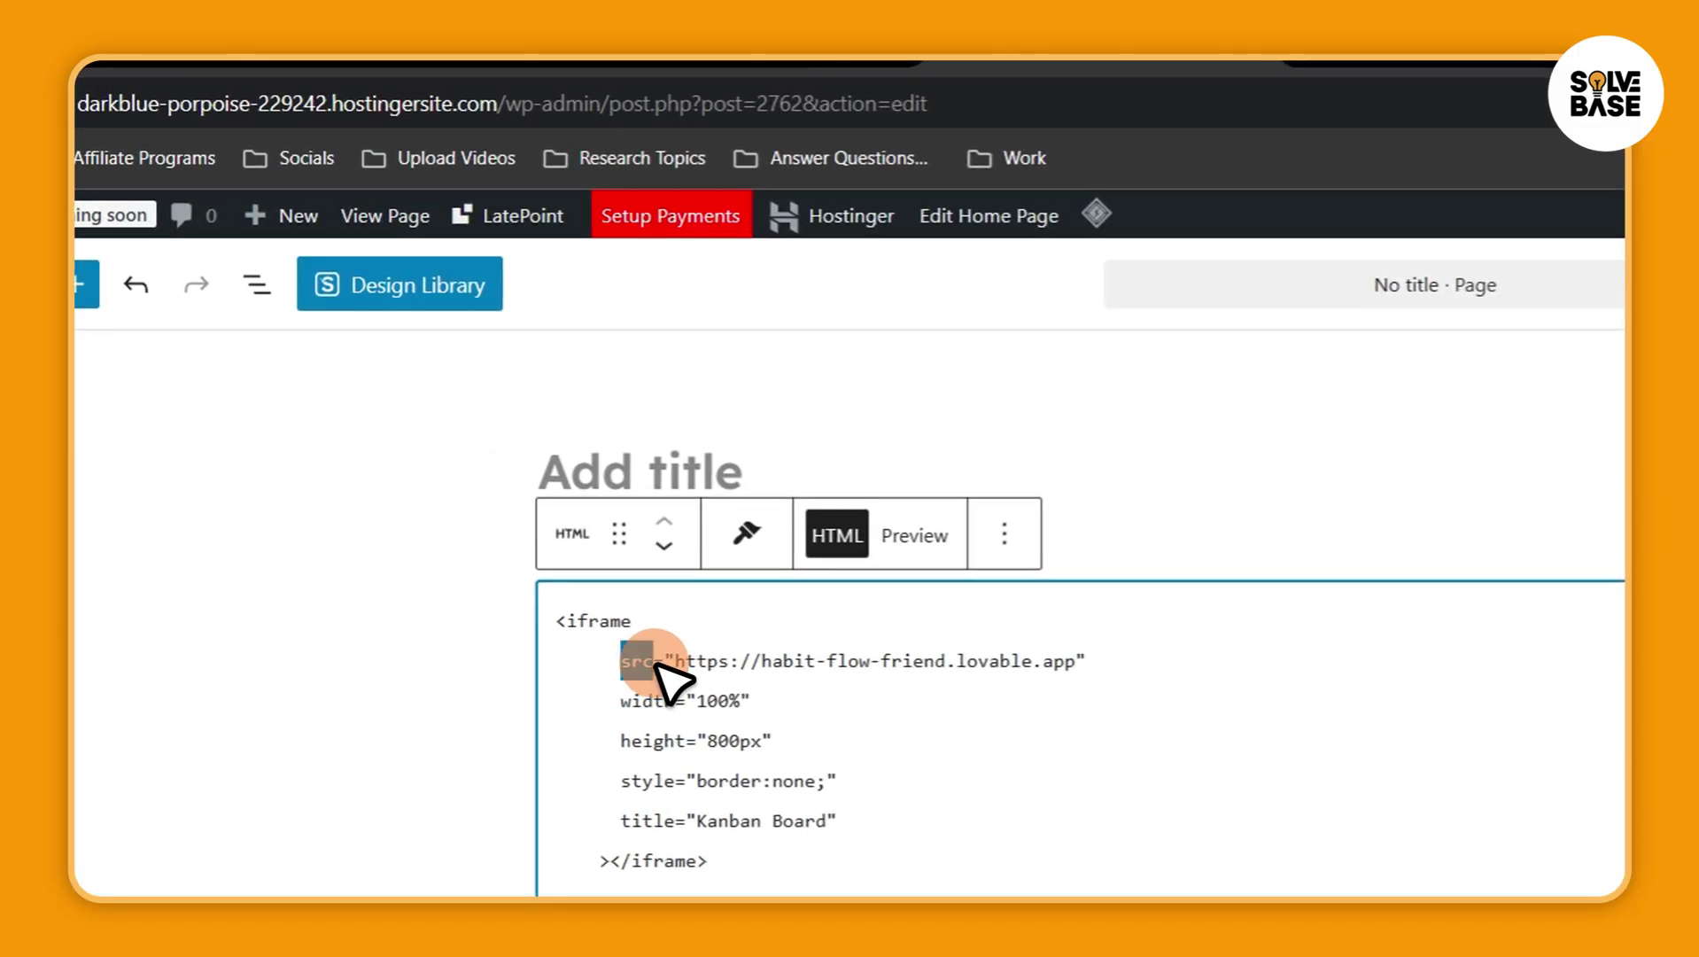
left_click(690, 661)
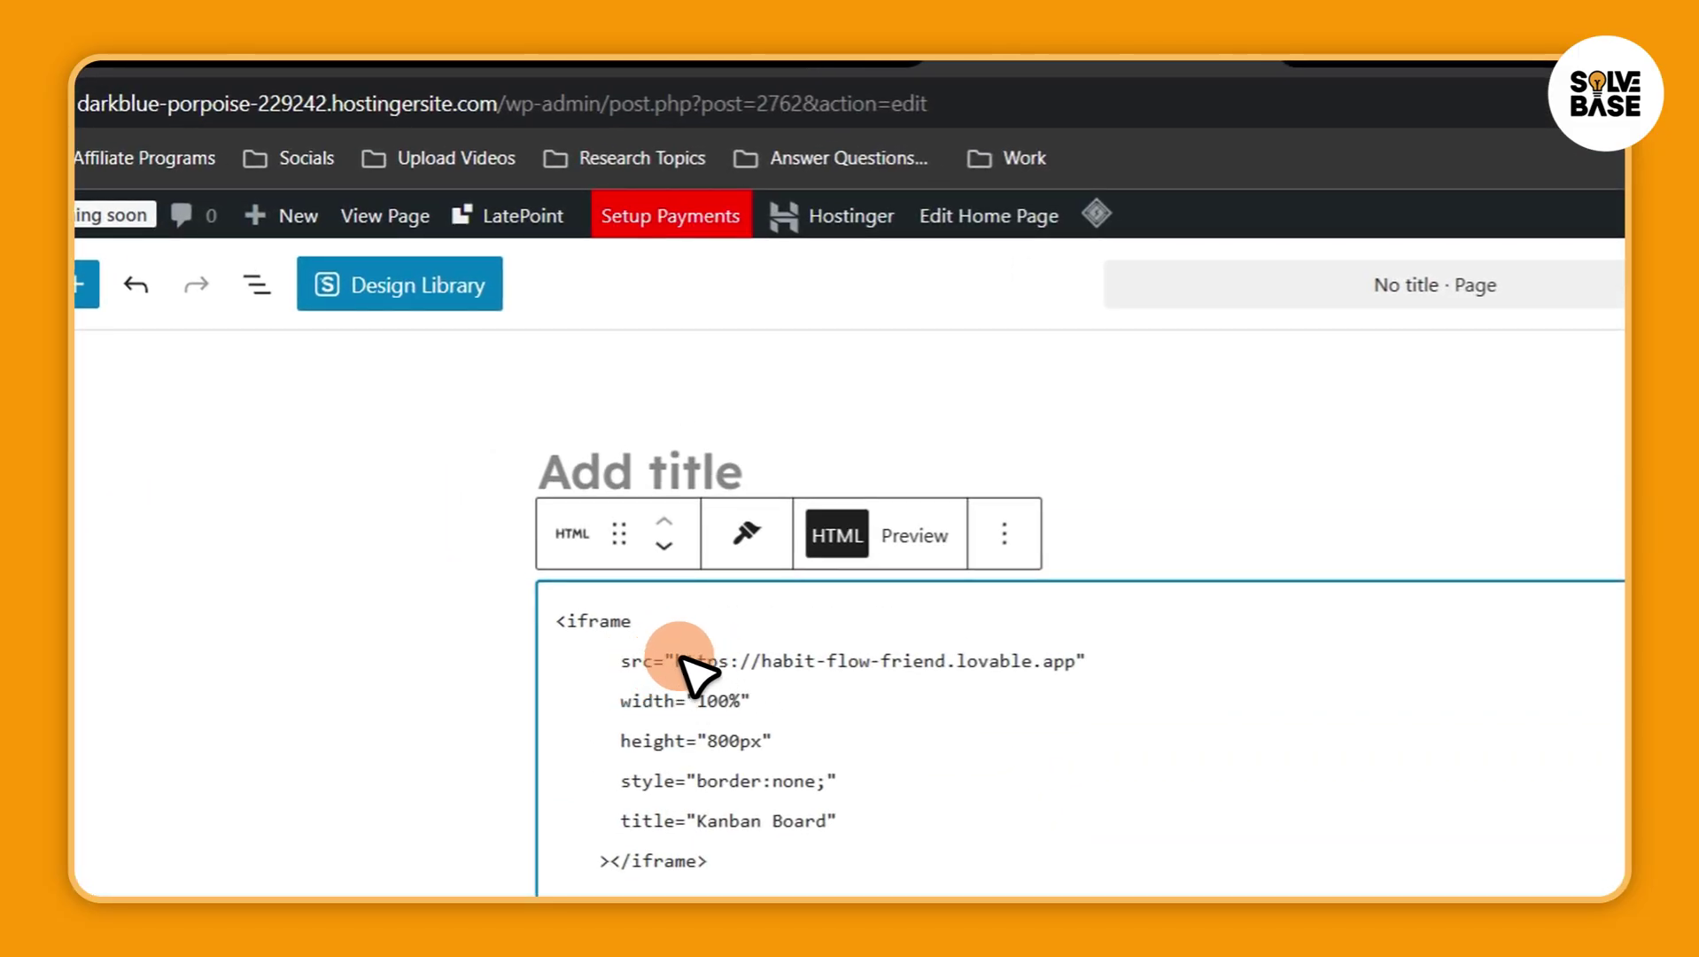
left_click_drag(679, 660, 1078, 661)
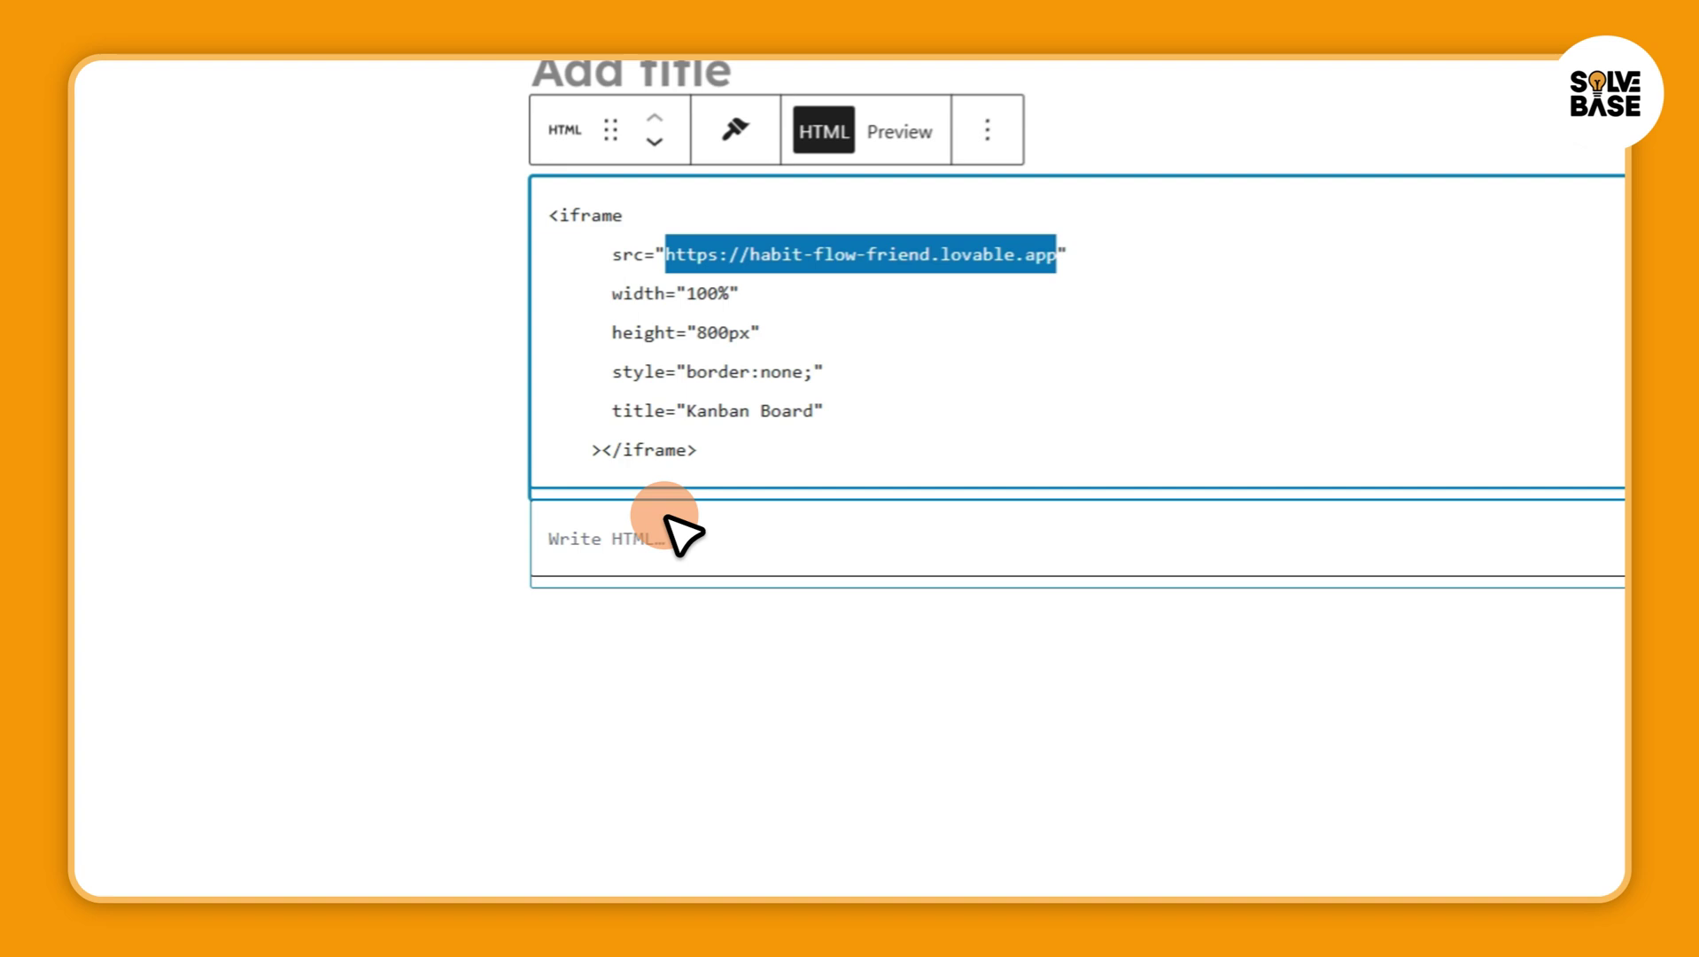
left_click(544, 535)
left_click(680, 500)
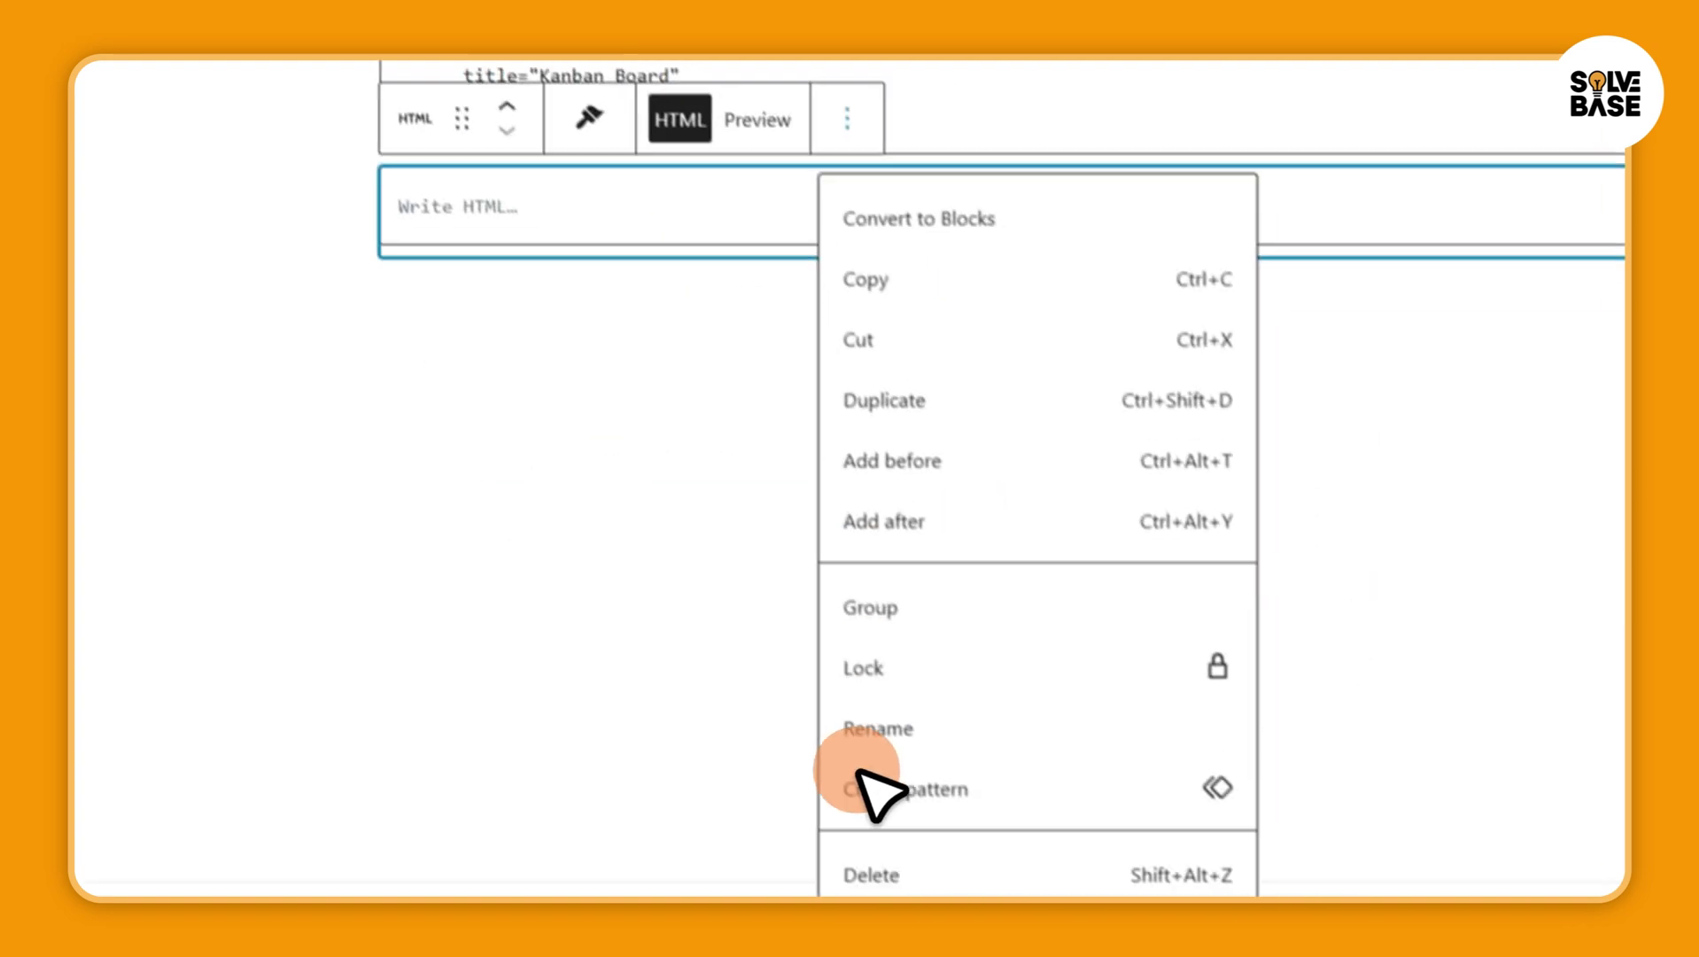
left_click(879, 831)
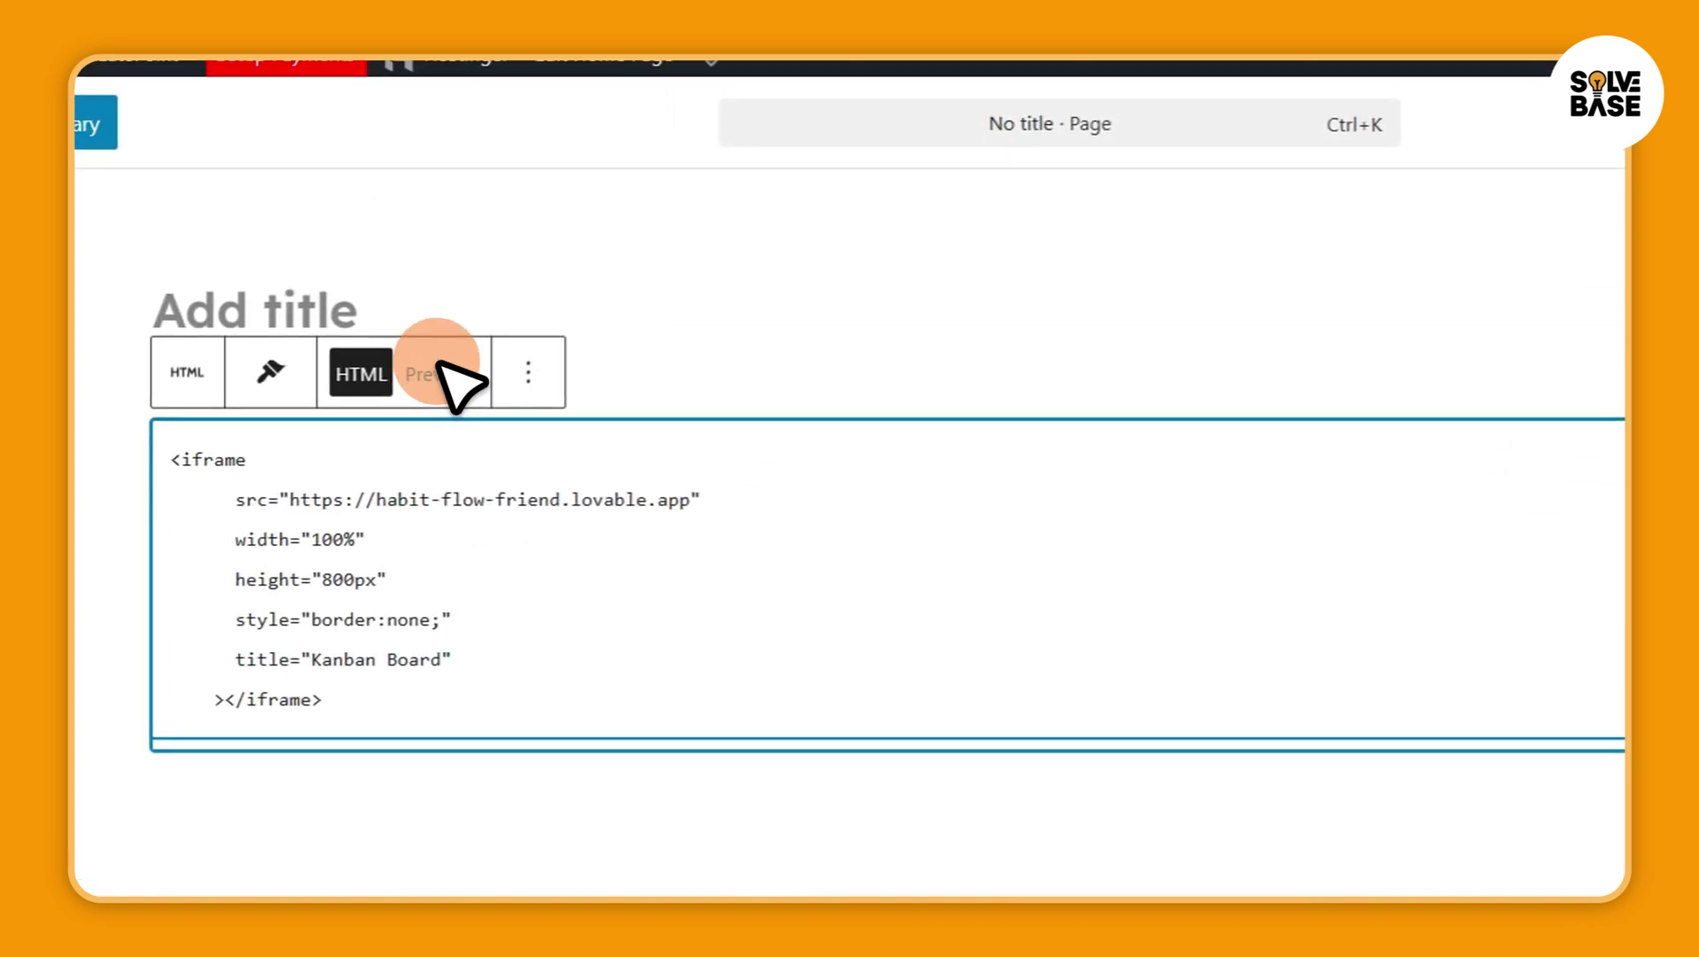
- Preview the iframe block to confirm the embed, return to HTML view and save the page
left_click(440, 374)
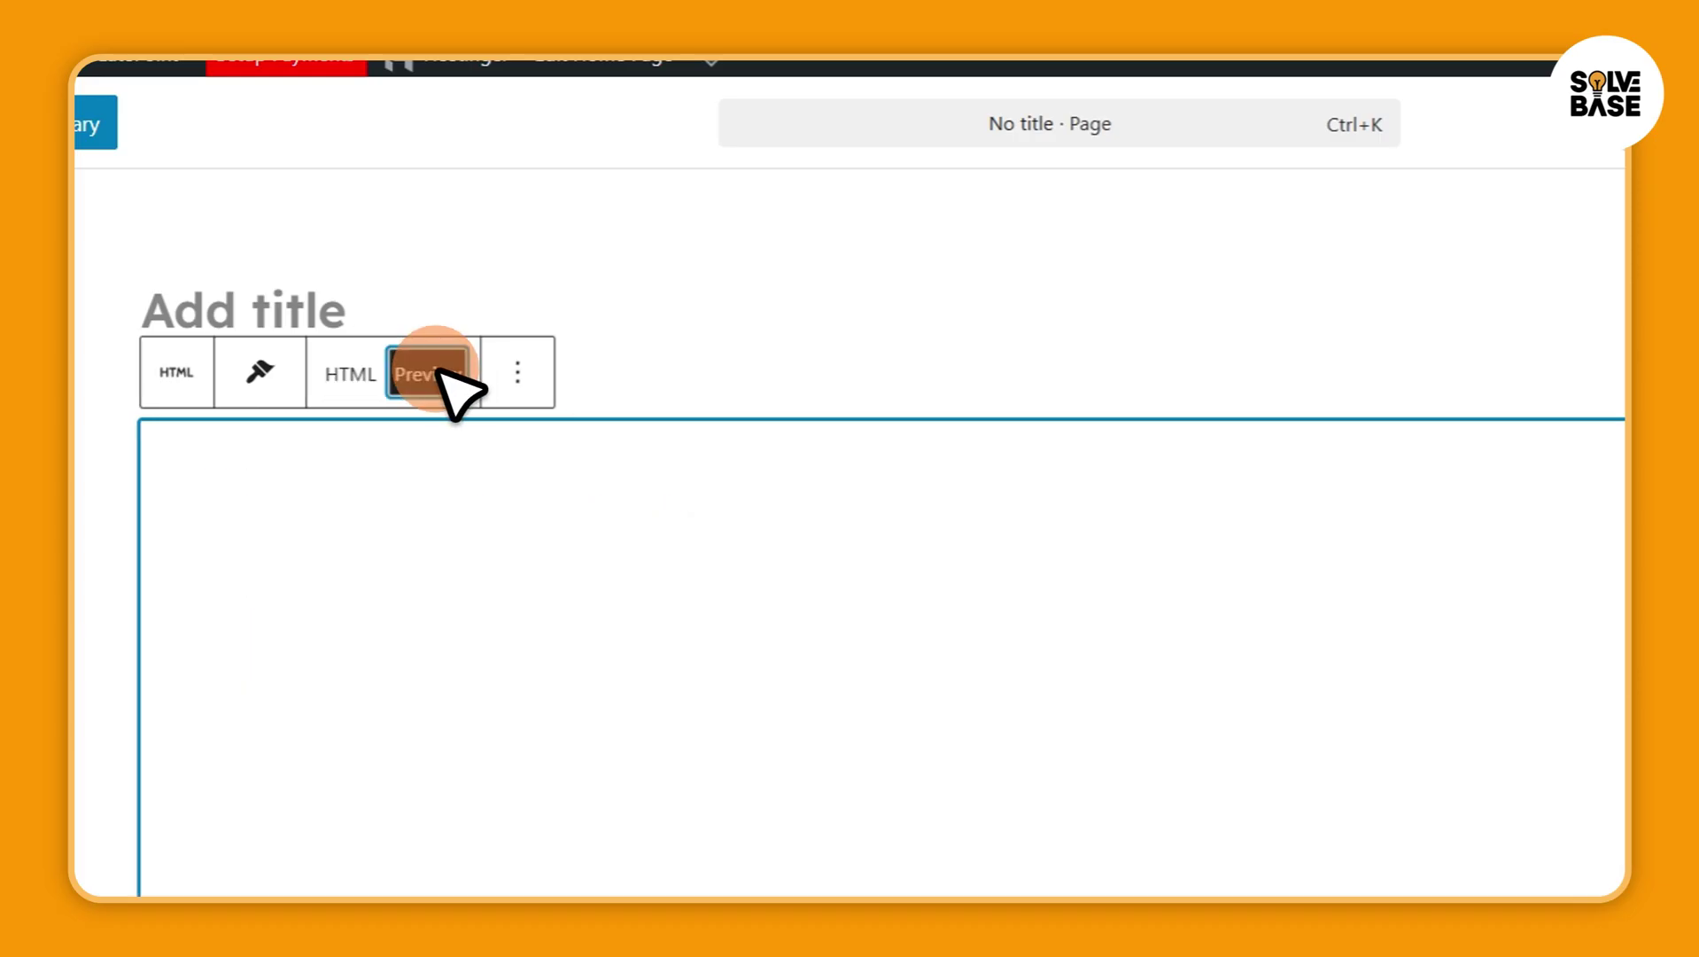
left_click_drag(1593, 398, 1574, 592)
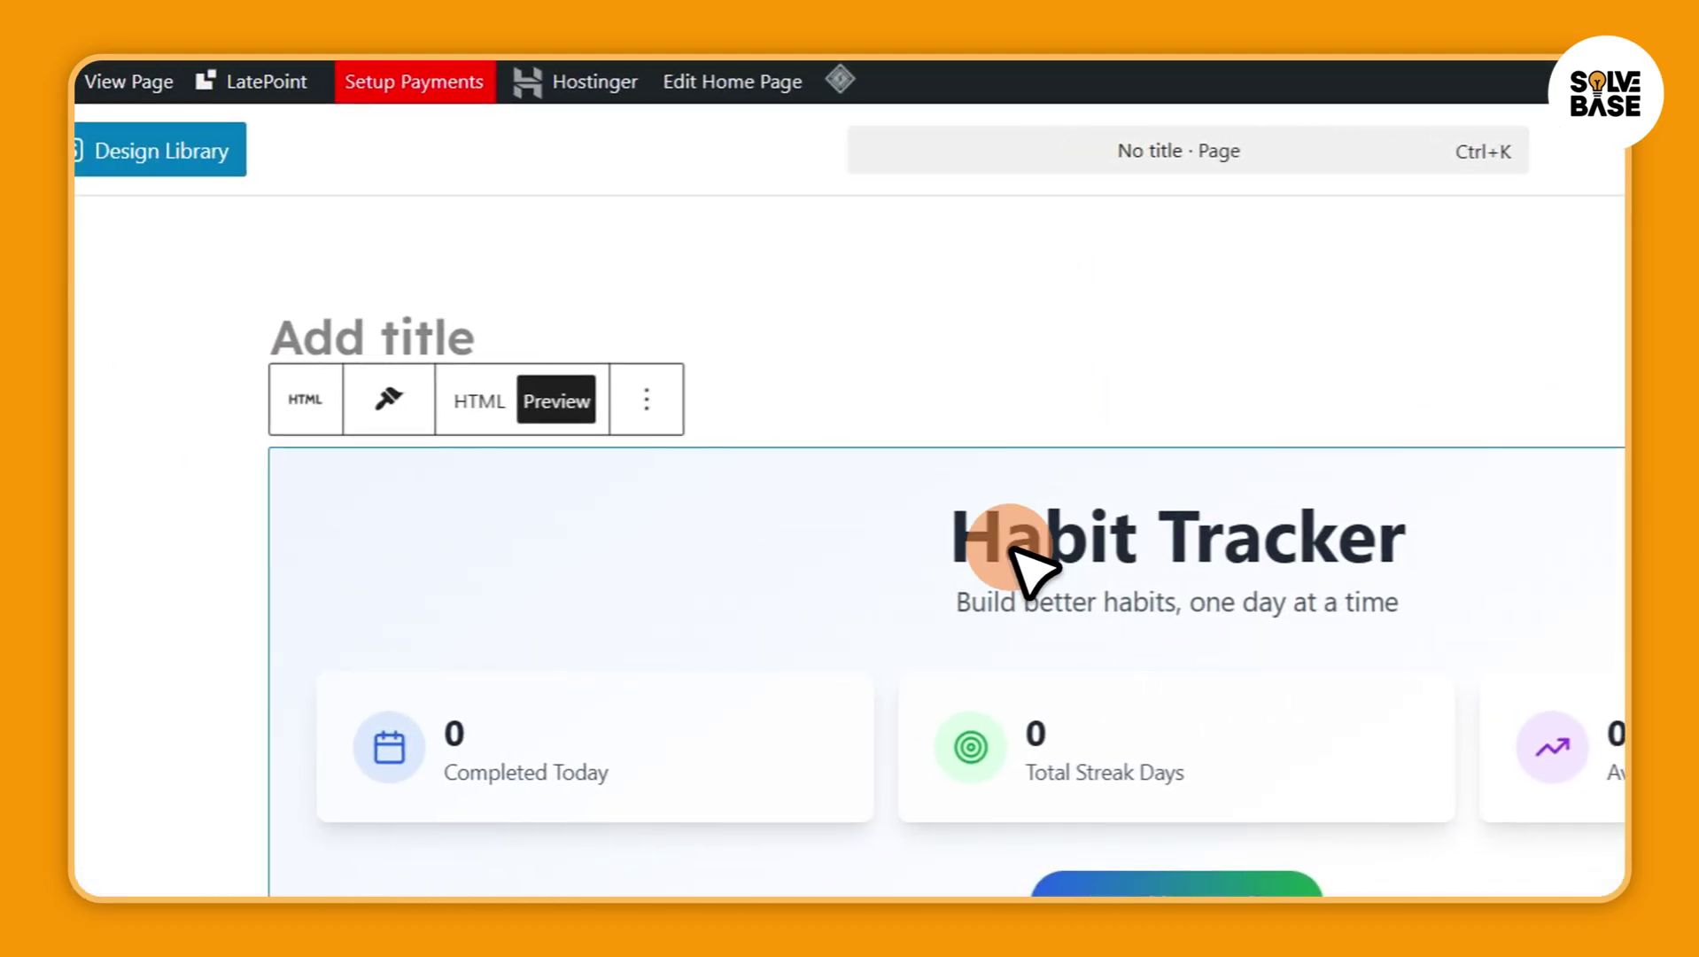
left_click(477, 400)
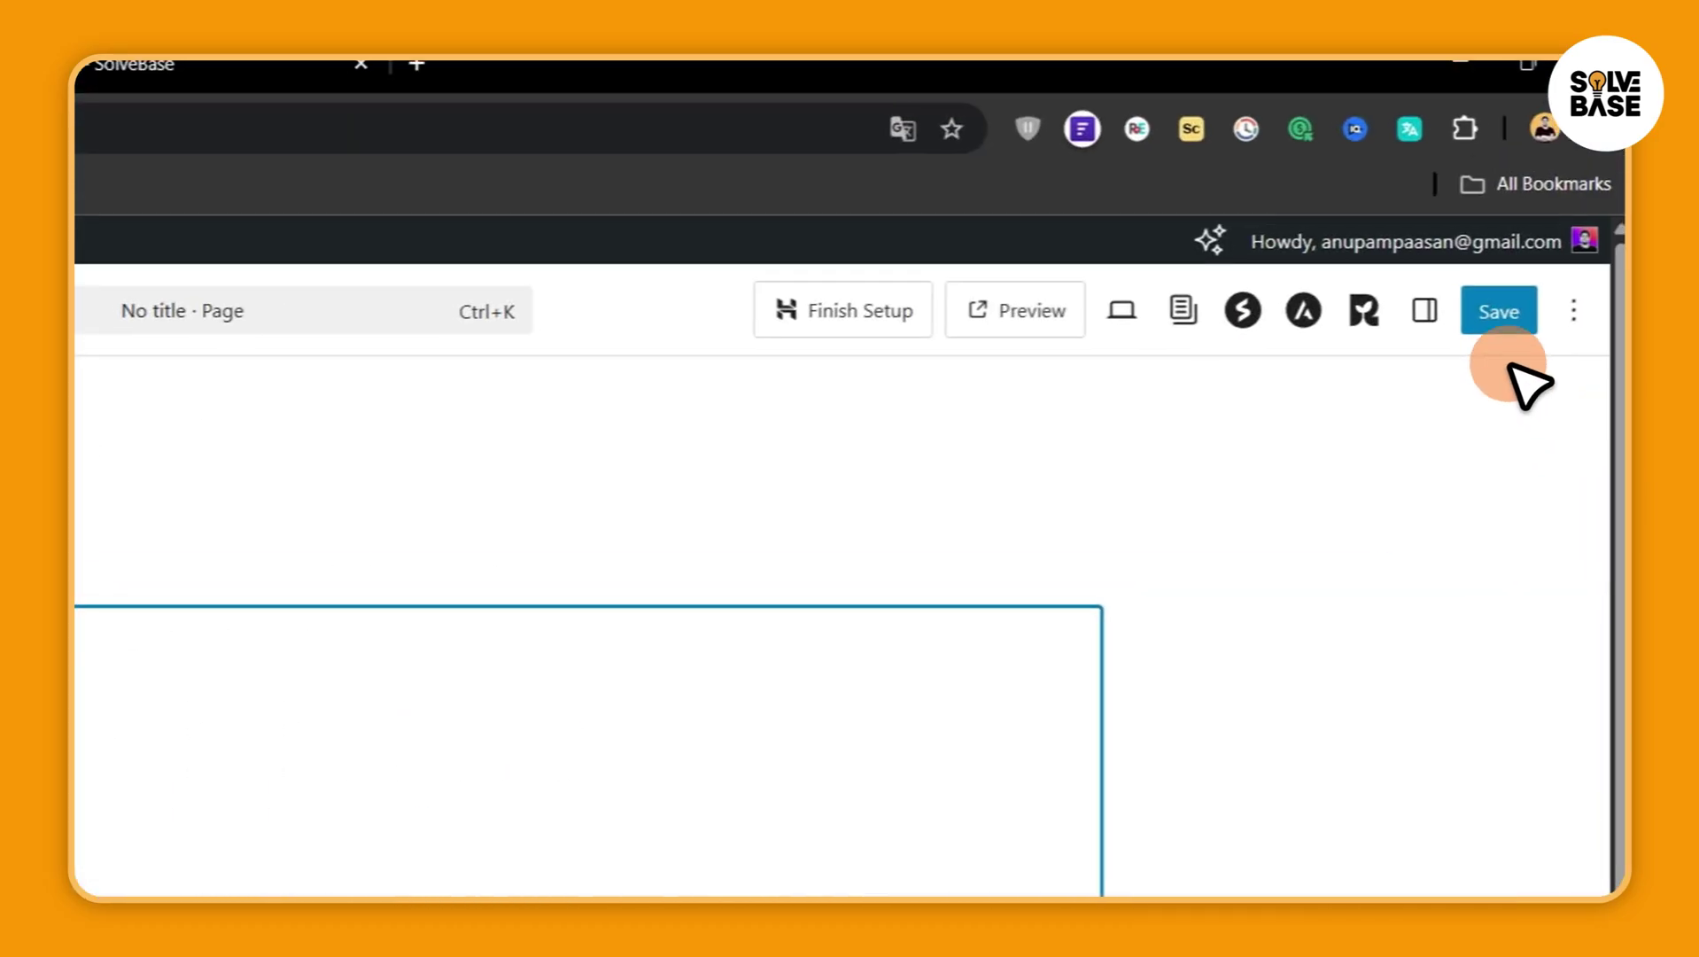
left_click(1476, 315)
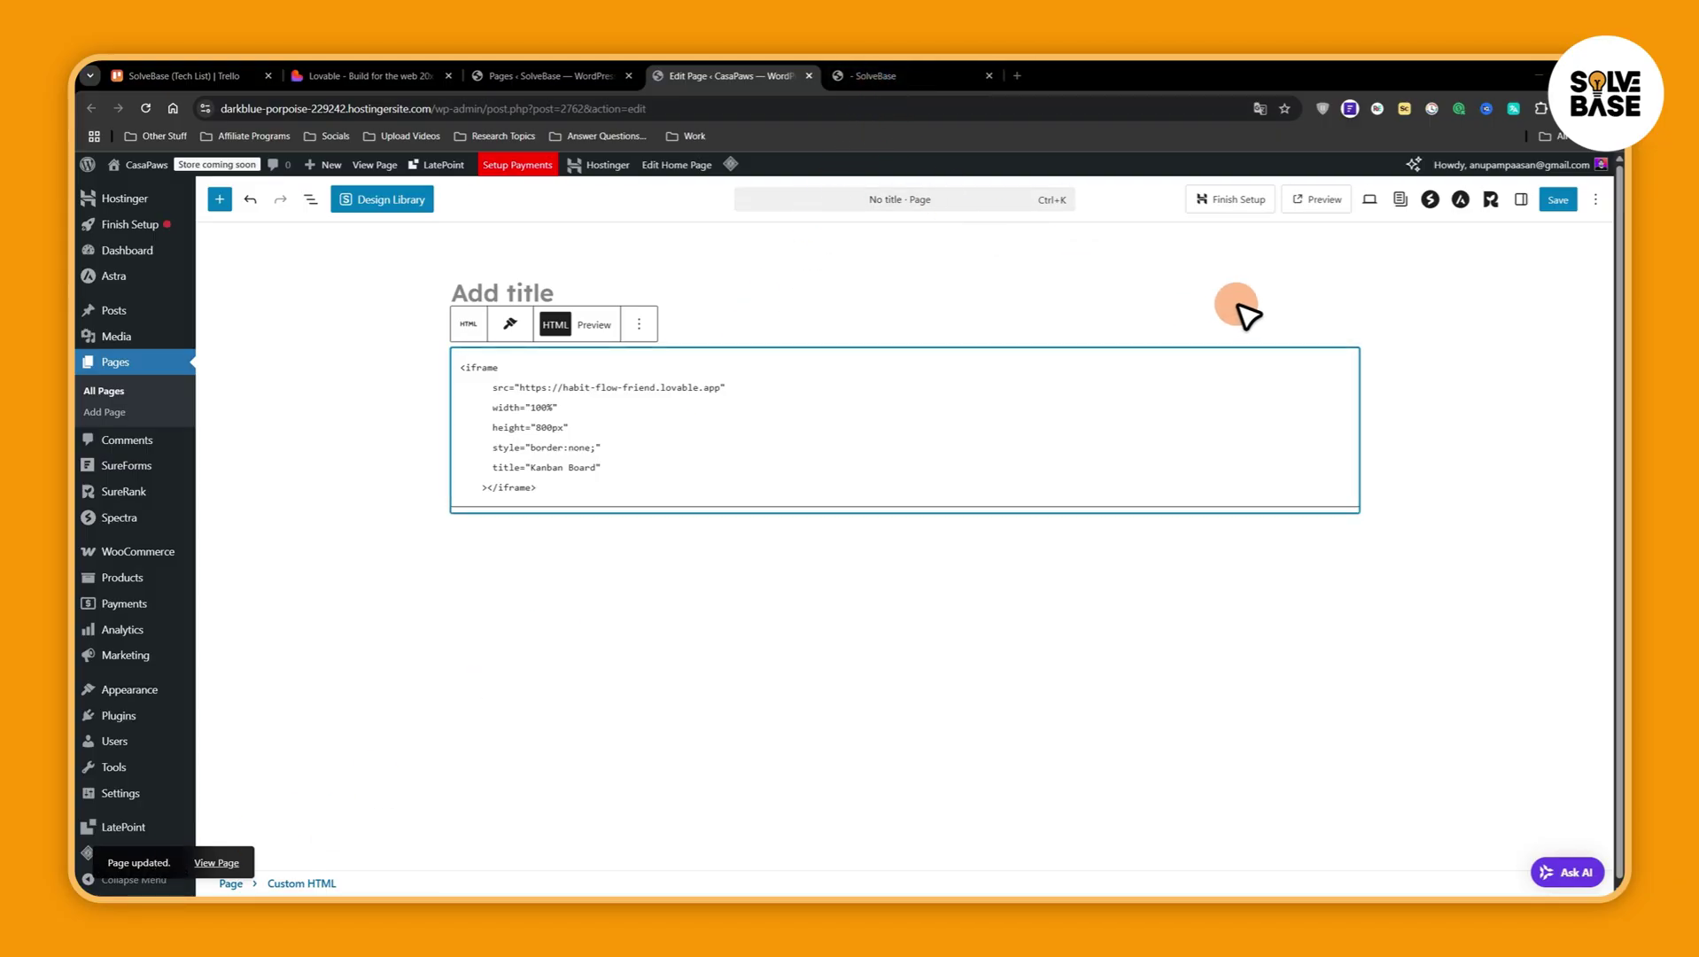
- Open the saved page in a new tab showing the embedded Habit Tracker with zero stats
left_click(1333, 208)
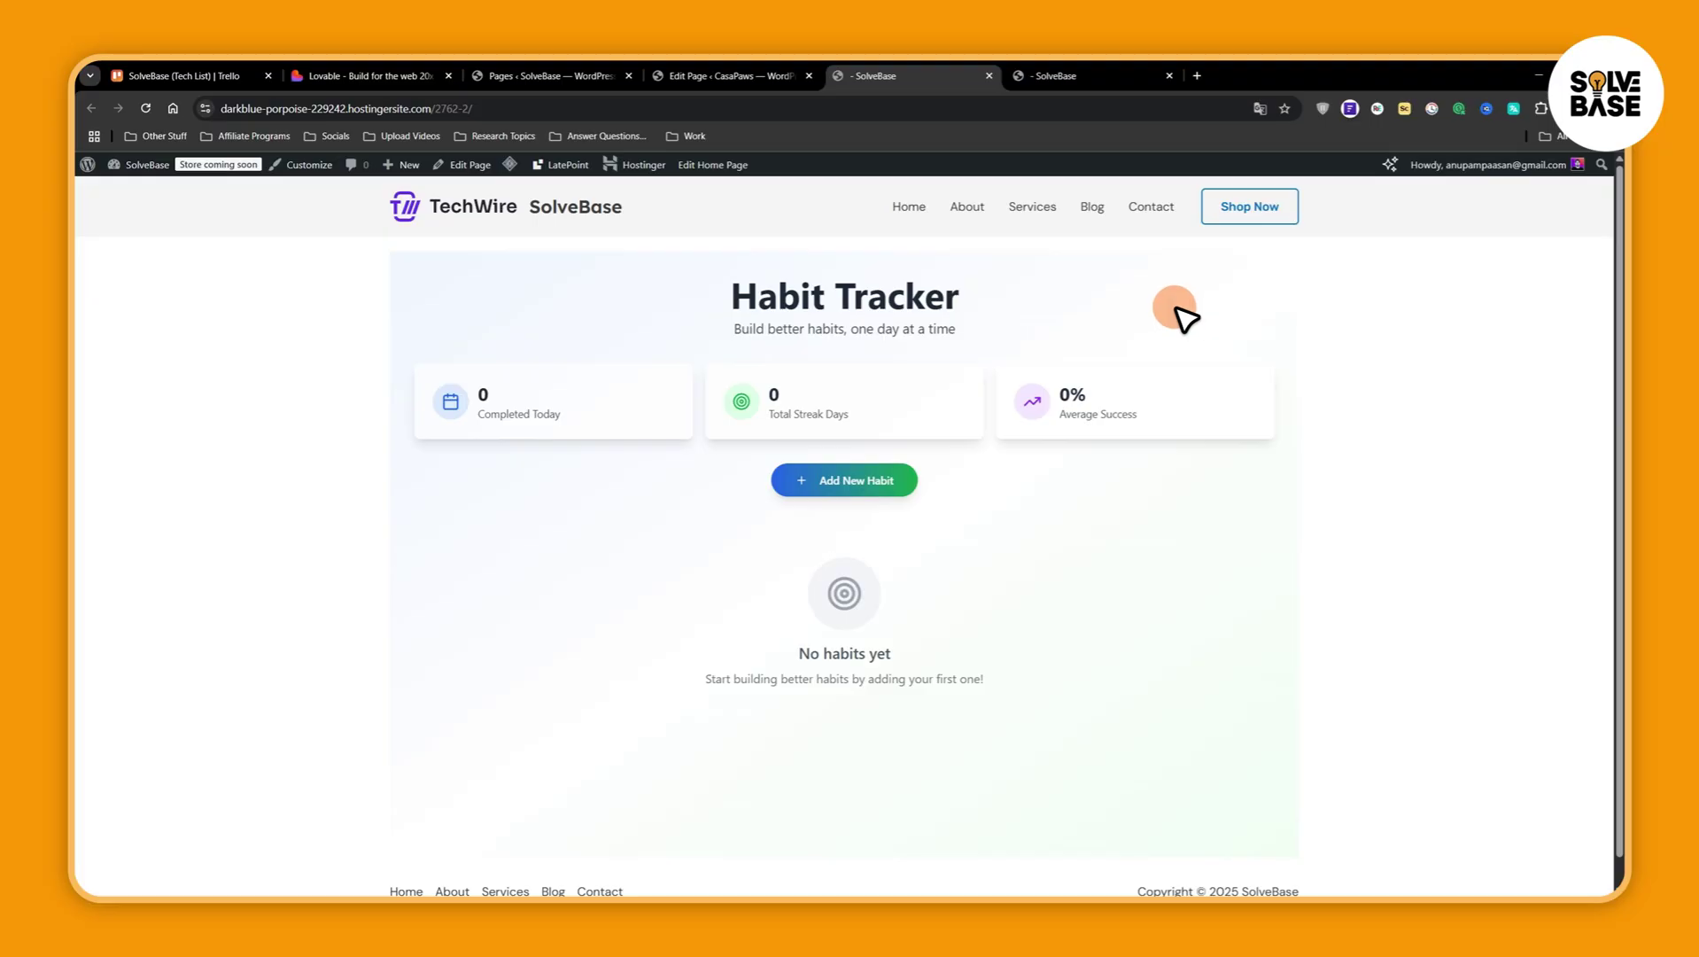
scroll(1606, 306, "down", 1)
scroll(1606, 332, "up", 1)
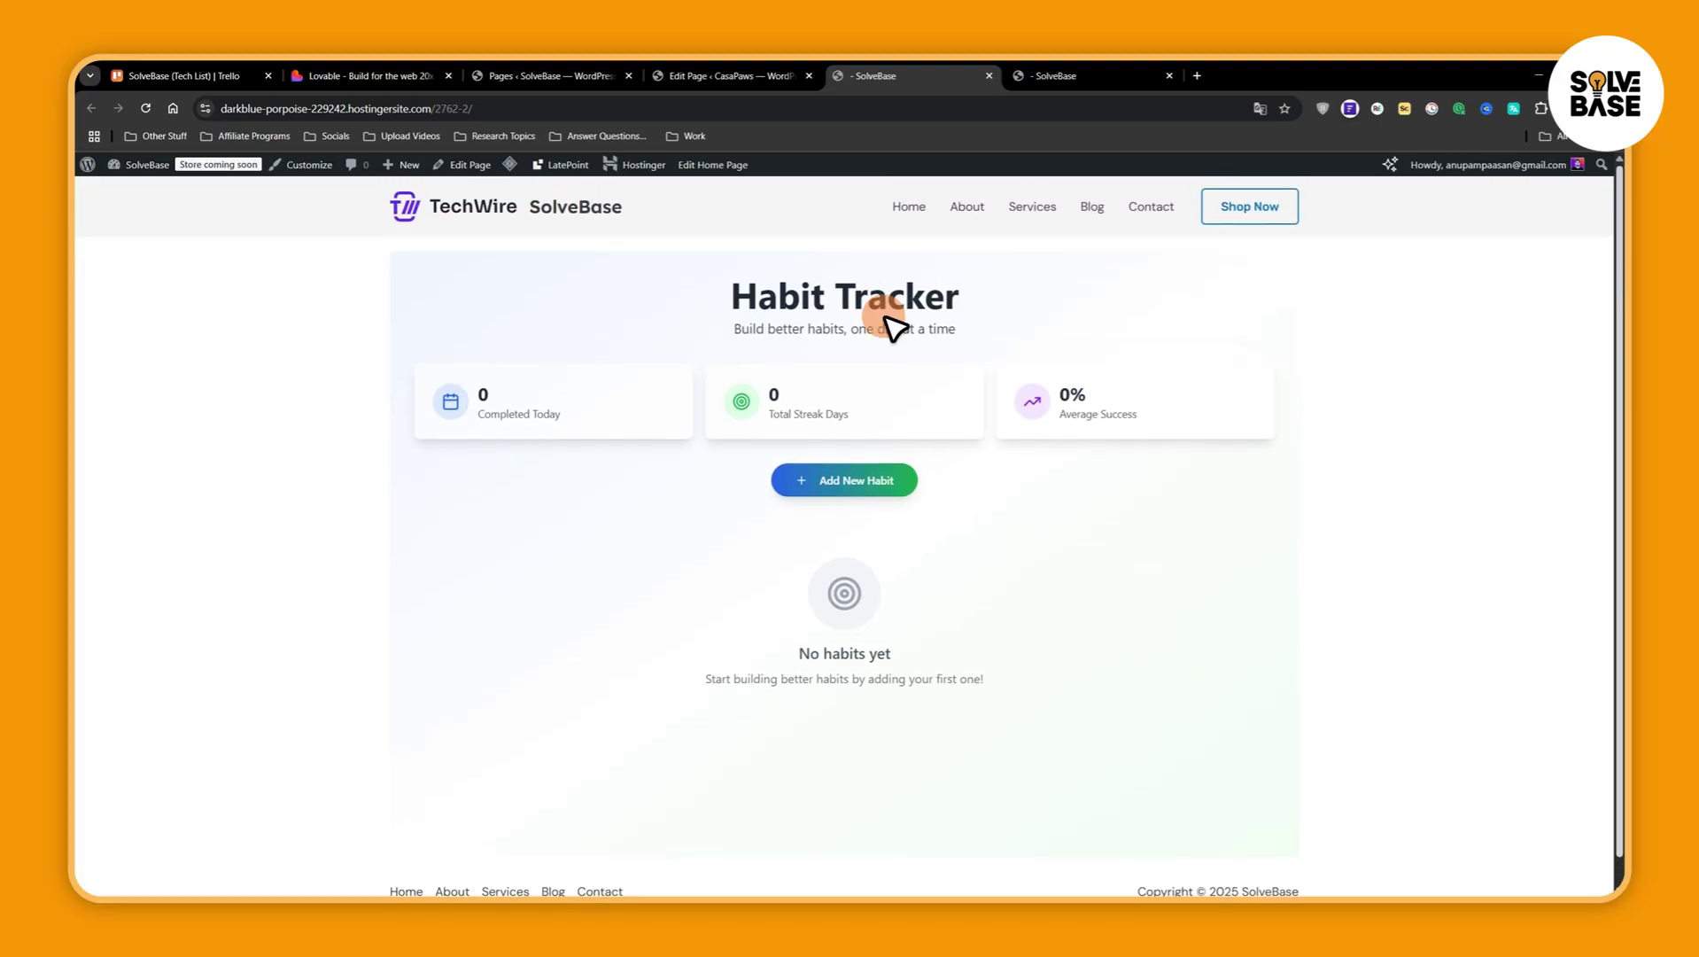